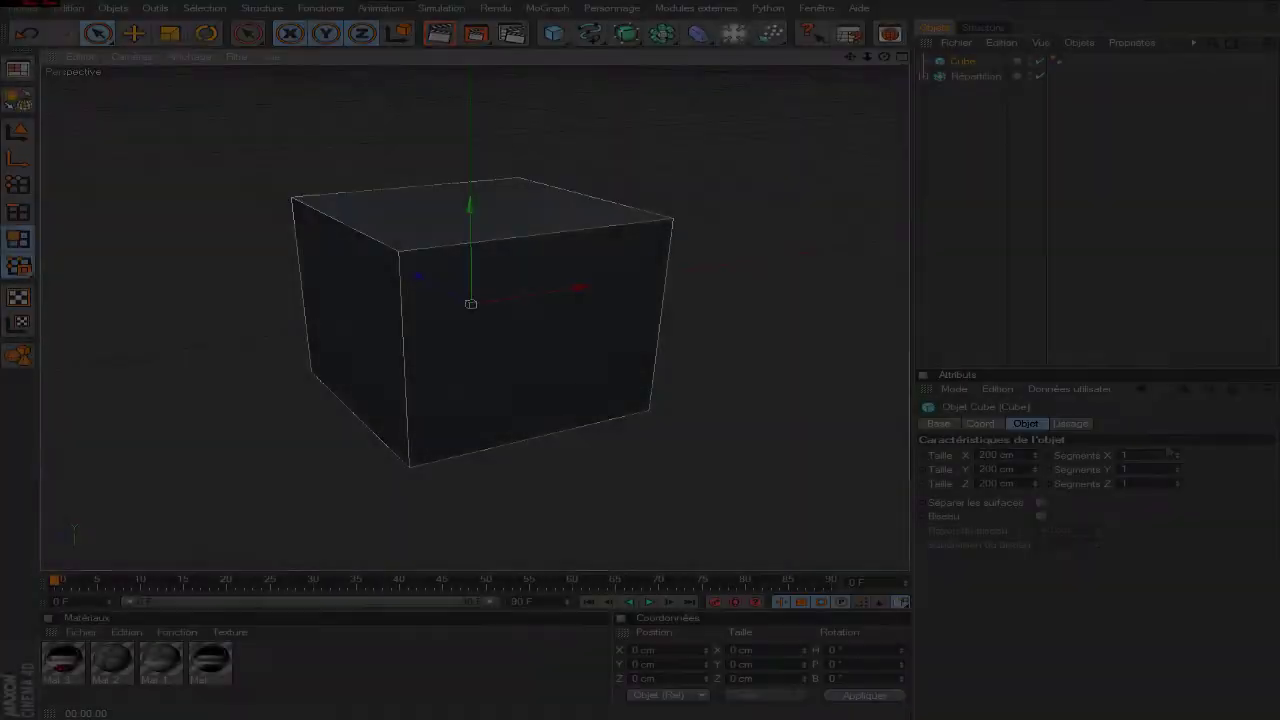
# - Make the cube 160 cm on X, Y and Z, convert it to an editable polygon object, and switch to Polygon mode
pyautogui.write('180')
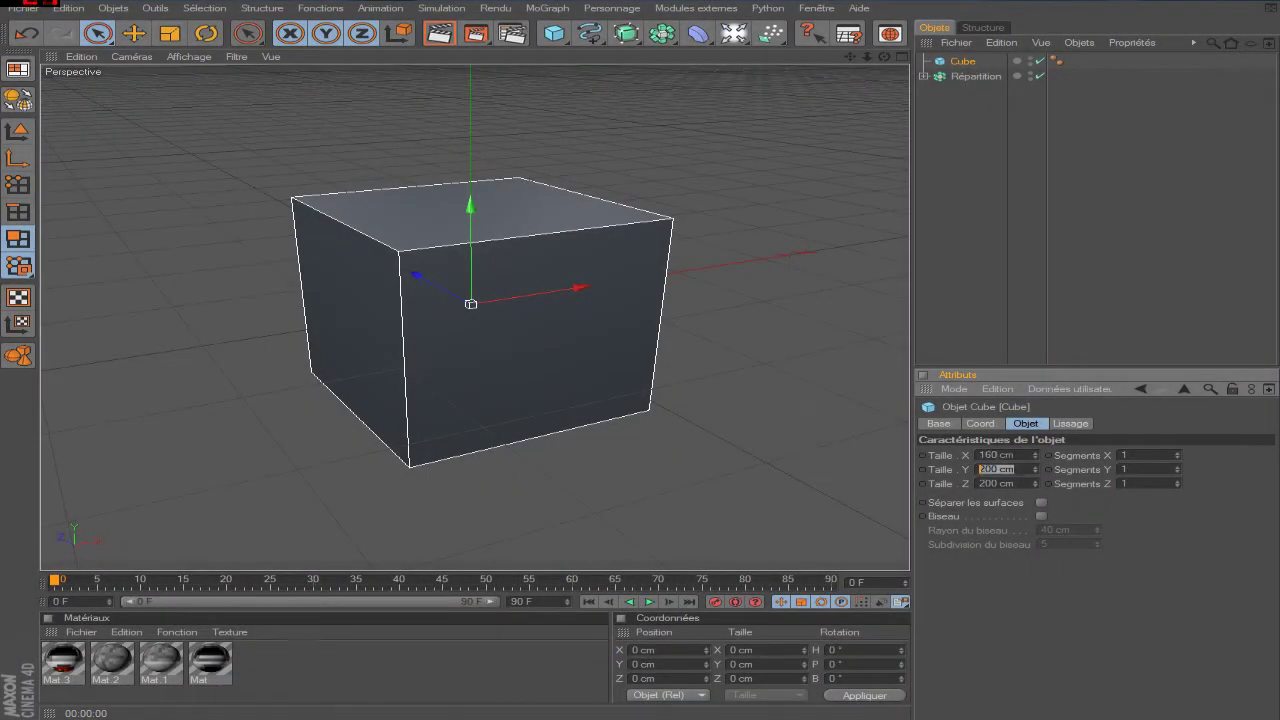
pyautogui.write('160')
pyautogui.press('Tab')
pyautogui.write('160')
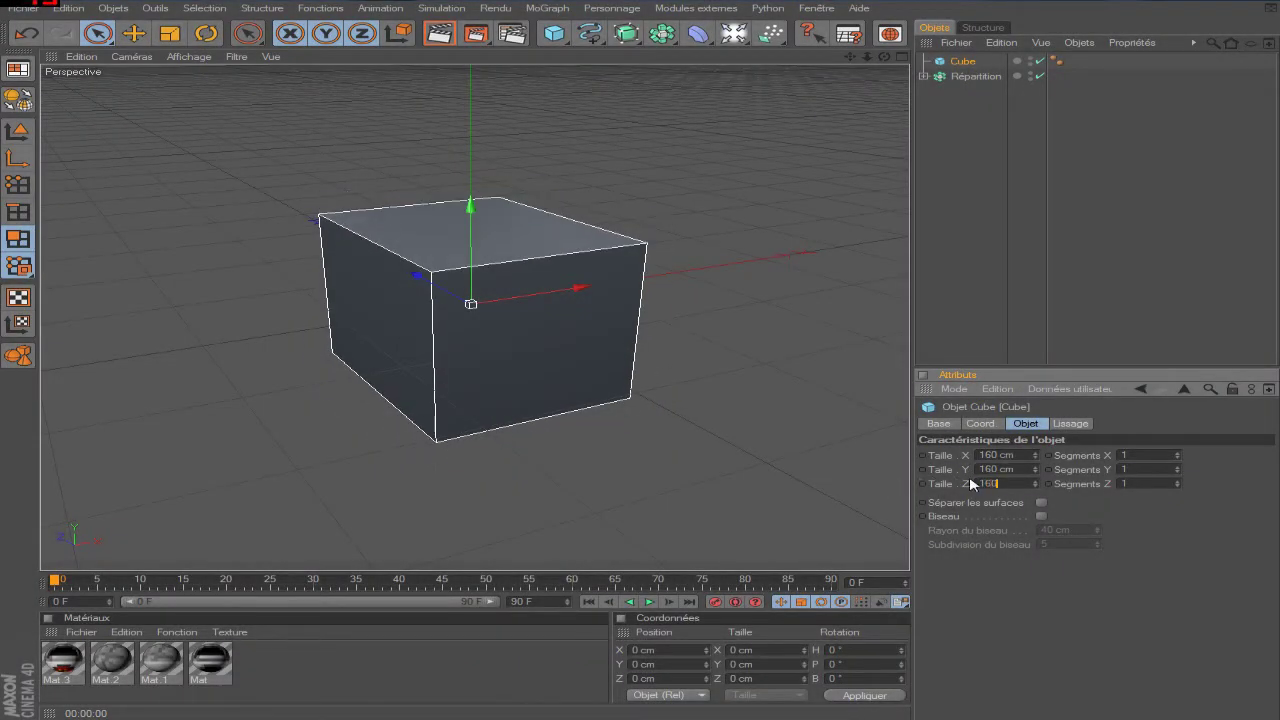
pyautogui.press('Return')
pyautogui.click(18, 98)
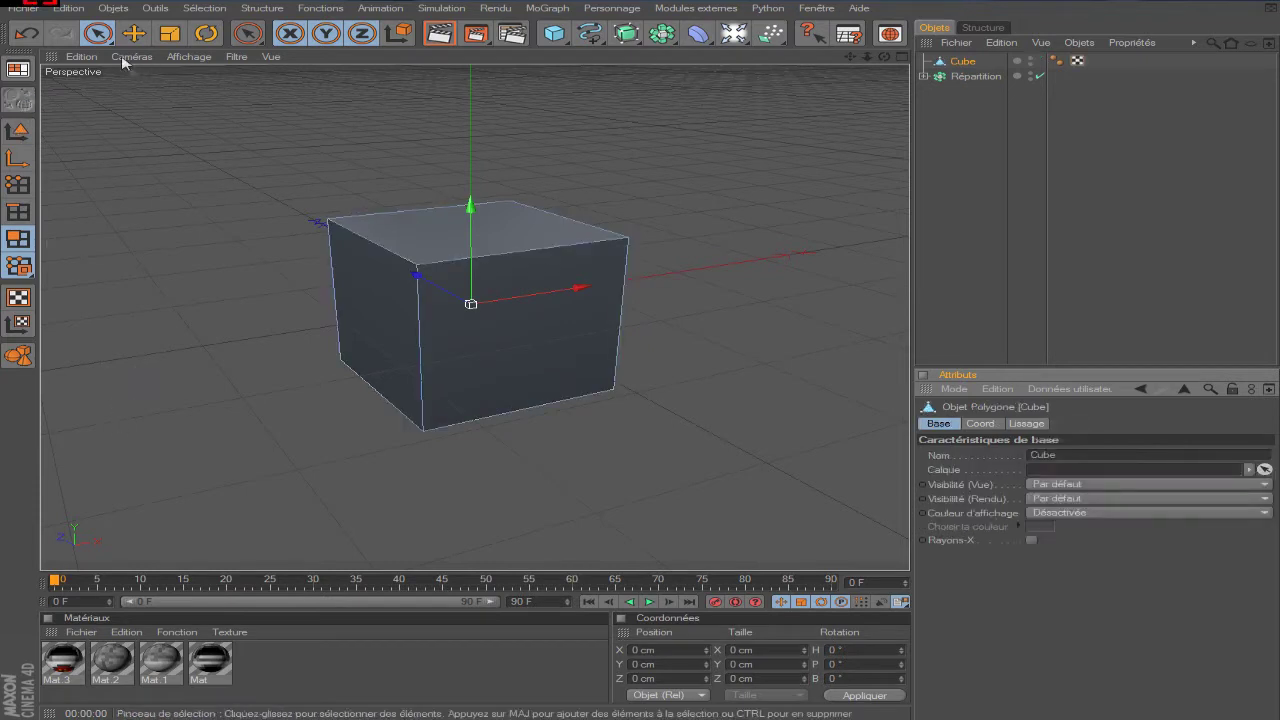
pyautogui.hotkey('ctrl', 'a')
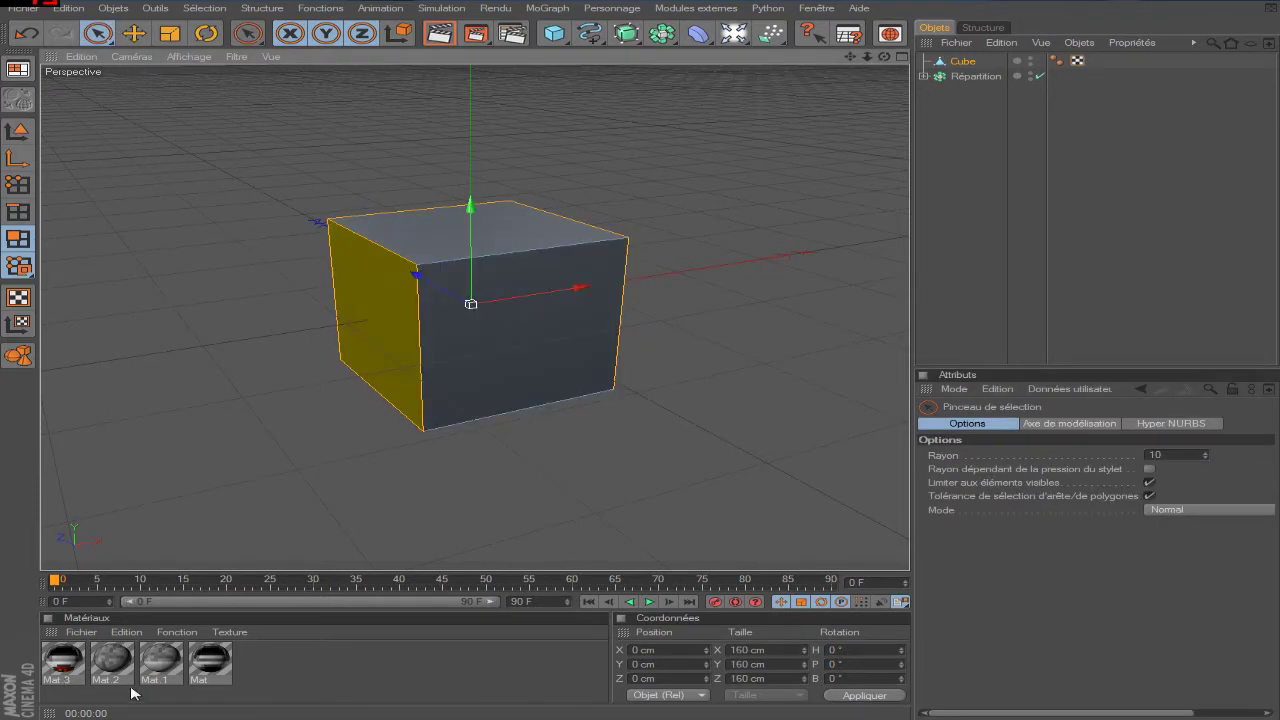
# - Texture the cube's faces with Mat.1, Mat.2, Mat and the Mat.3 fire texture
pyautogui.moveTo(165, 666); pyautogui.dragTo(371, 354)
pyautogui.click(520, 228)
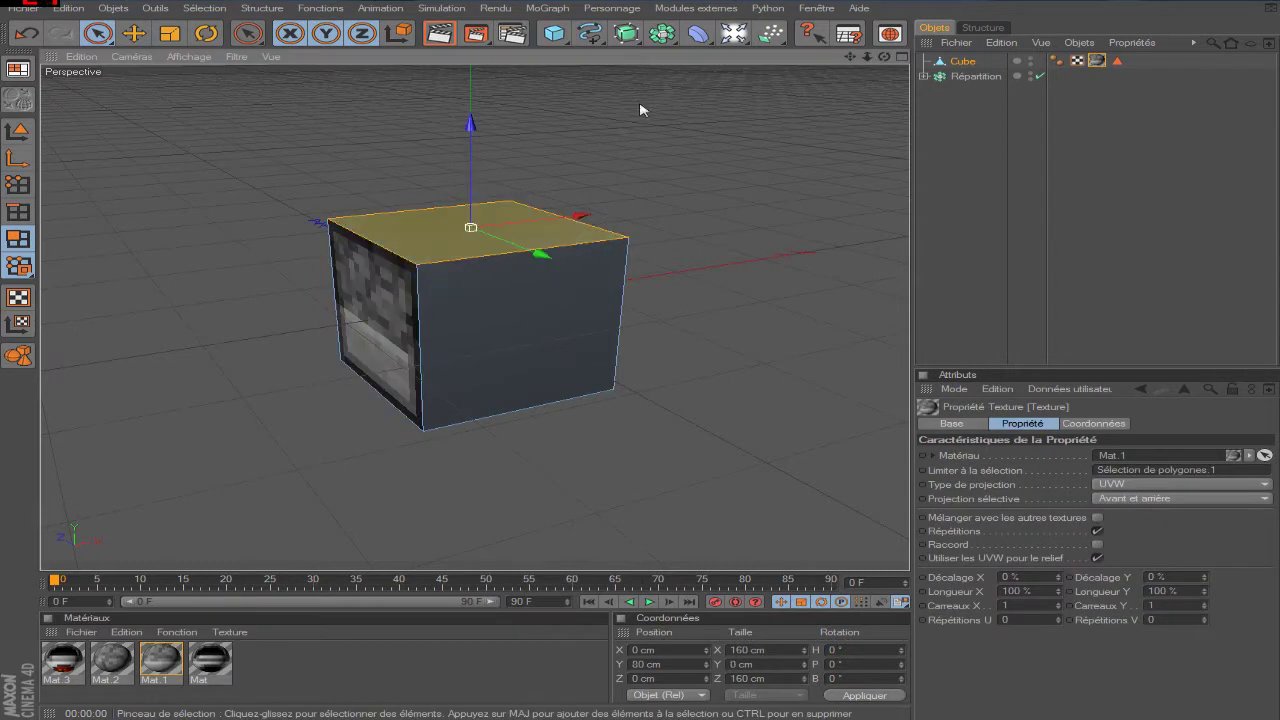
pyautogui.moveTo(880, 62); pyautogui.dragTo(543, 314)
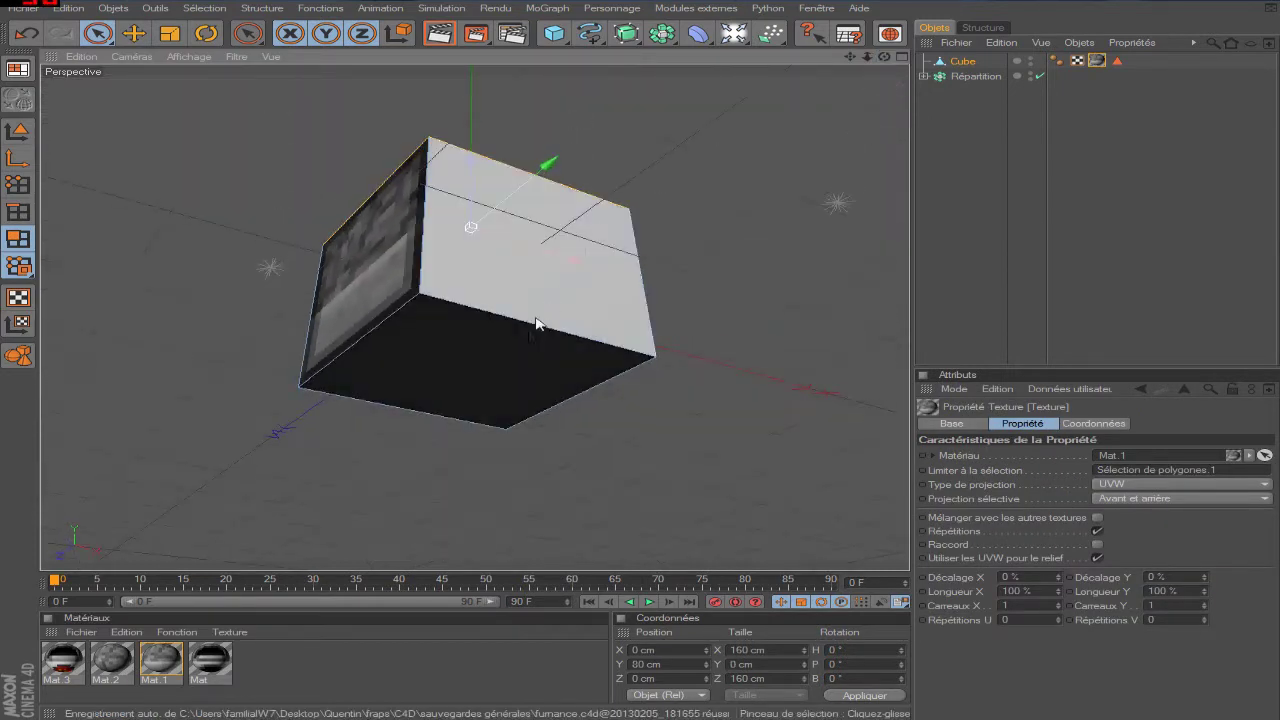
pyautogui.moveTo(481, 364); pyautogui.dragTo(481, 364)
pyautogui.click(571, 271)
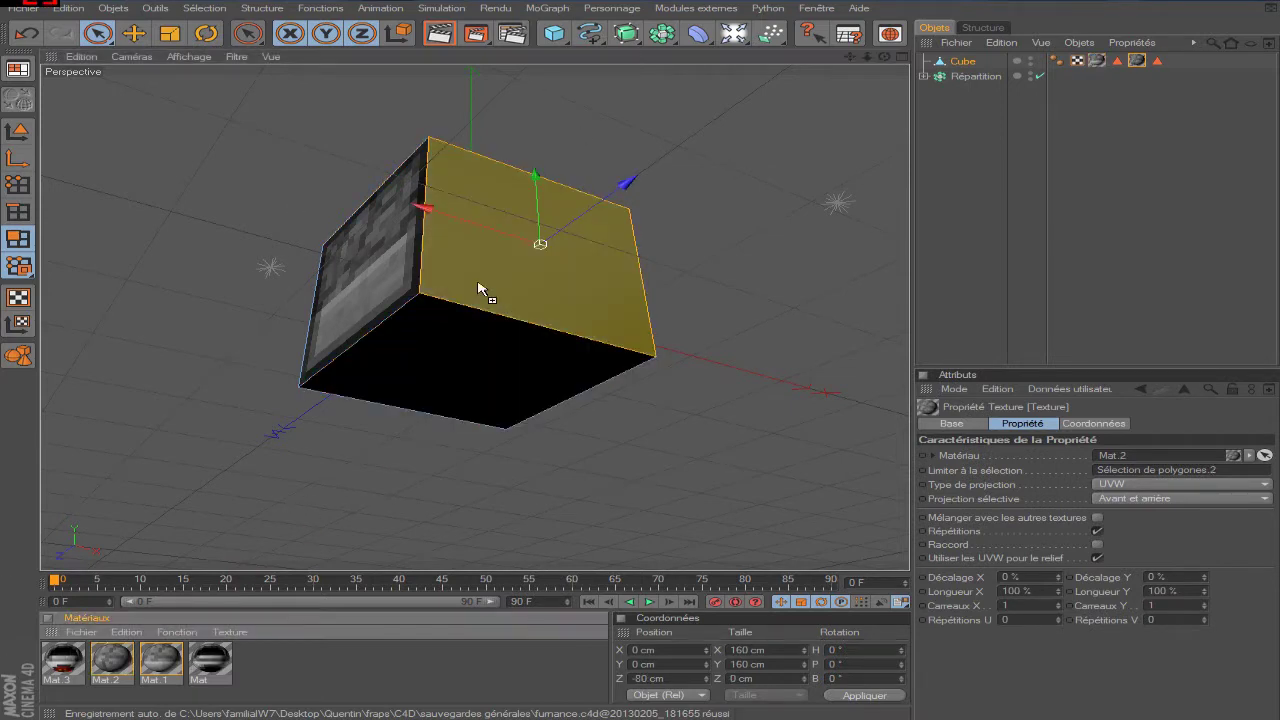
pyautogui.moveTo(480, 290); pyautogui.dragTo(481, 291)
pyautogui.moveTo(460, 195); pyautogui.dragTo(462, 197)
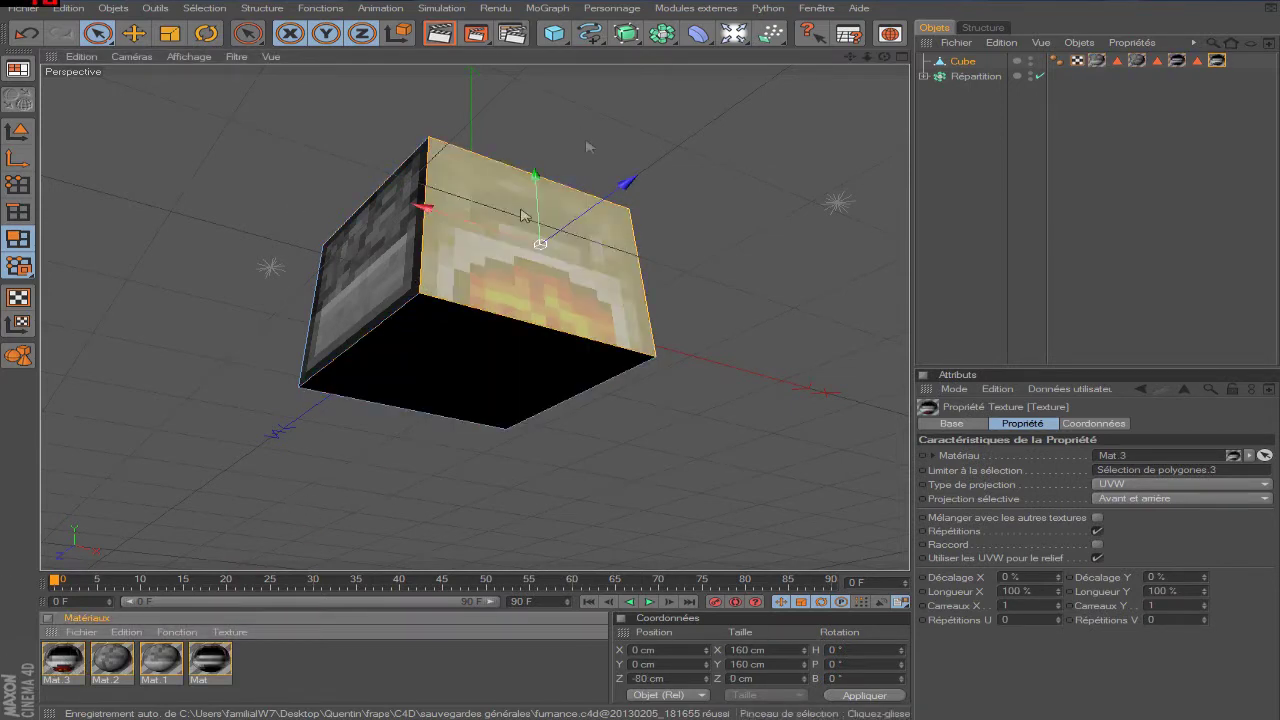
pyautogui.moveTo(884, 56); pyautogui.dragTo(840, 80)
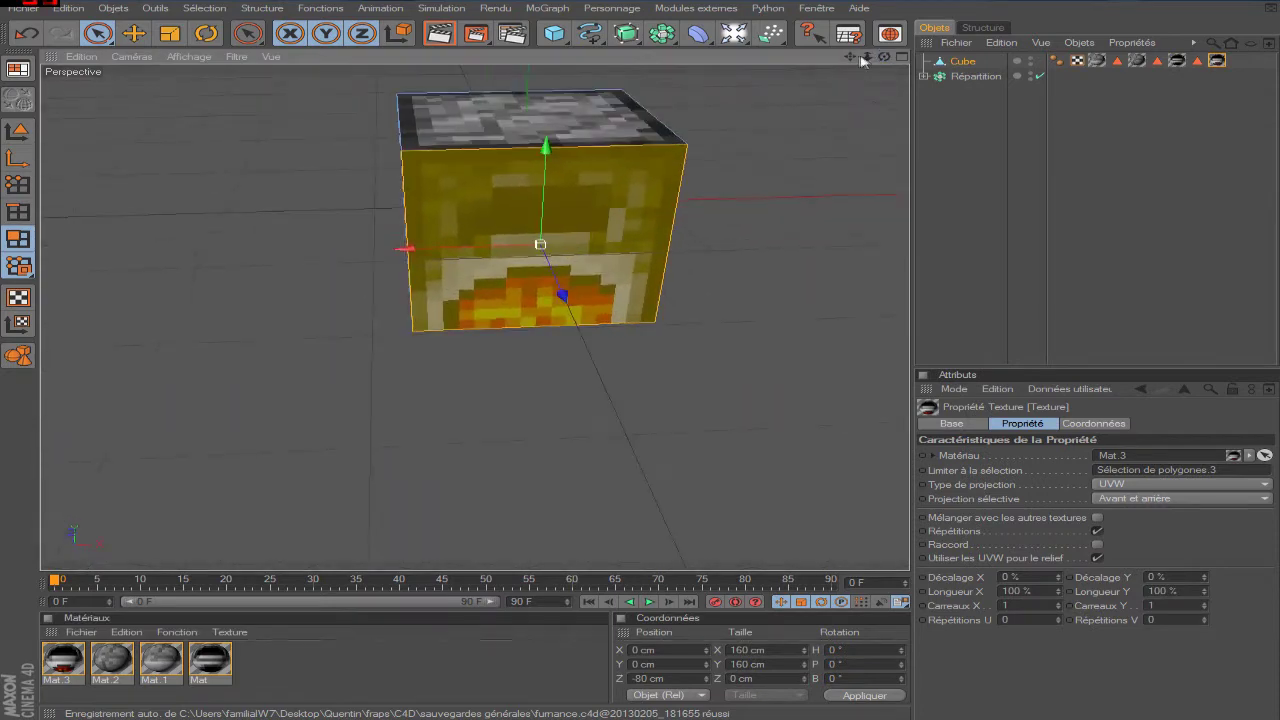
pyautogui.keyDown('alt'); pyautogui.moveTo(540, 244); pyautogui.dragTo(30, 18); pyautogui.keyUp('alt')
pyautogui.hotkey('ctrl', 'r')
# - Open the animated torch file 'torche animée.c4d' from the Blocs folder
pyautogui.click(24, 8)
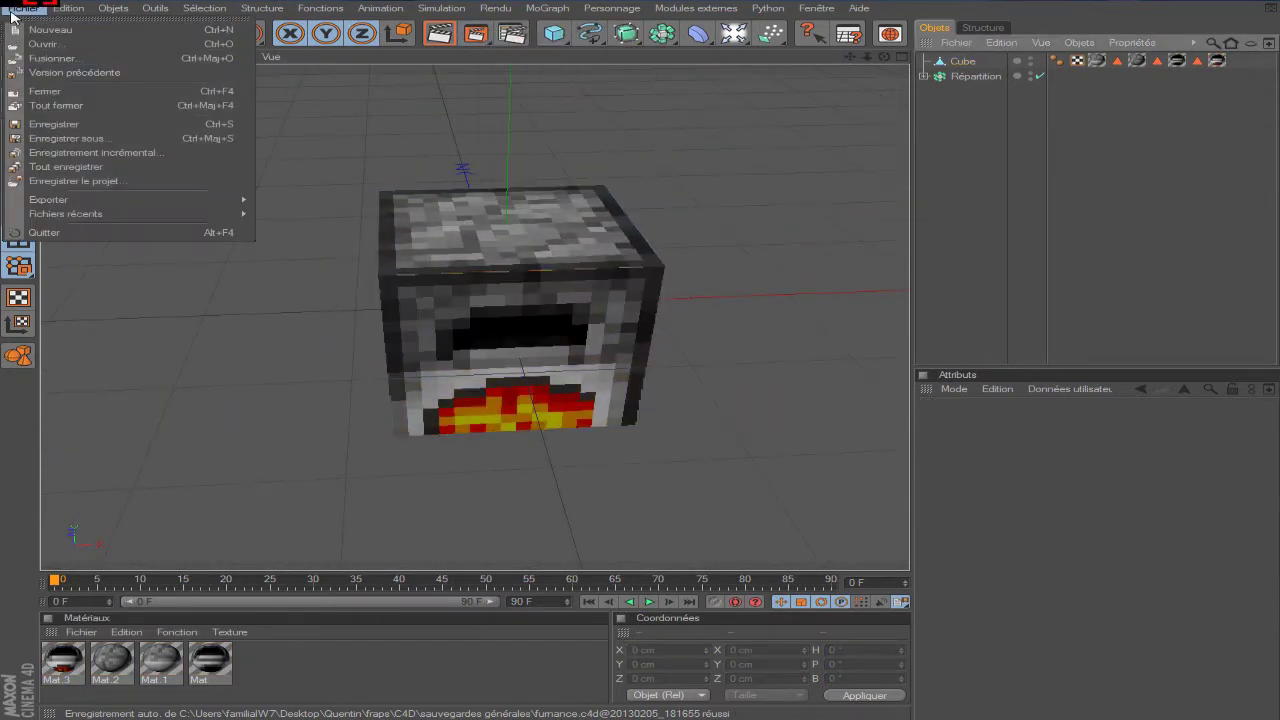
pyautogui.click(40, 57)
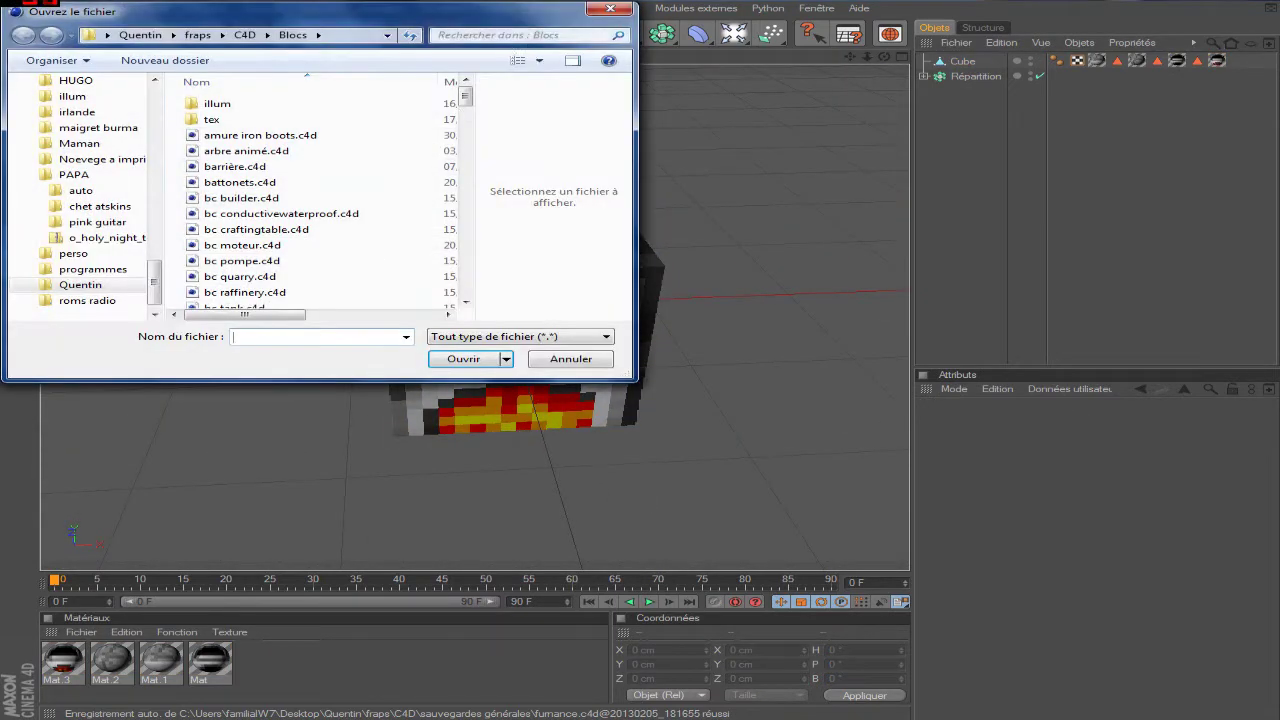
pyautogui.click(528, 36)
pyautogui.write('to')
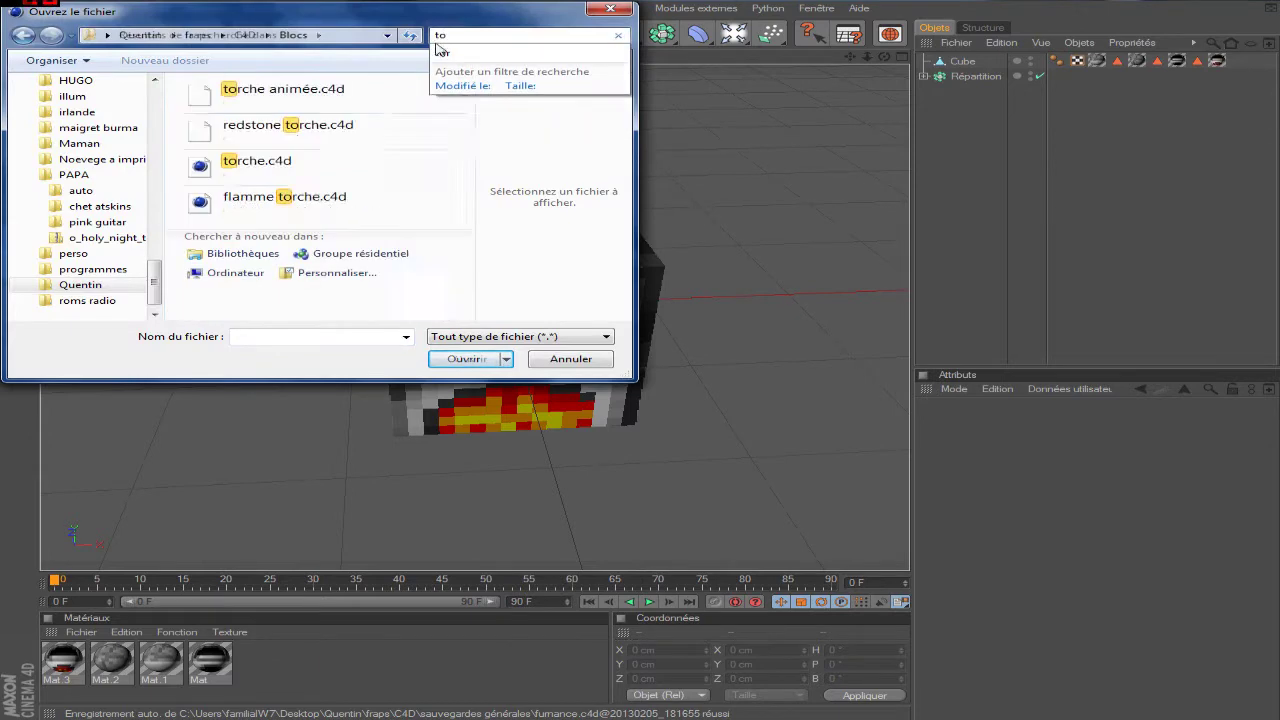
pyautogui.click(330, 98)
pyautogui.click(464, 359)
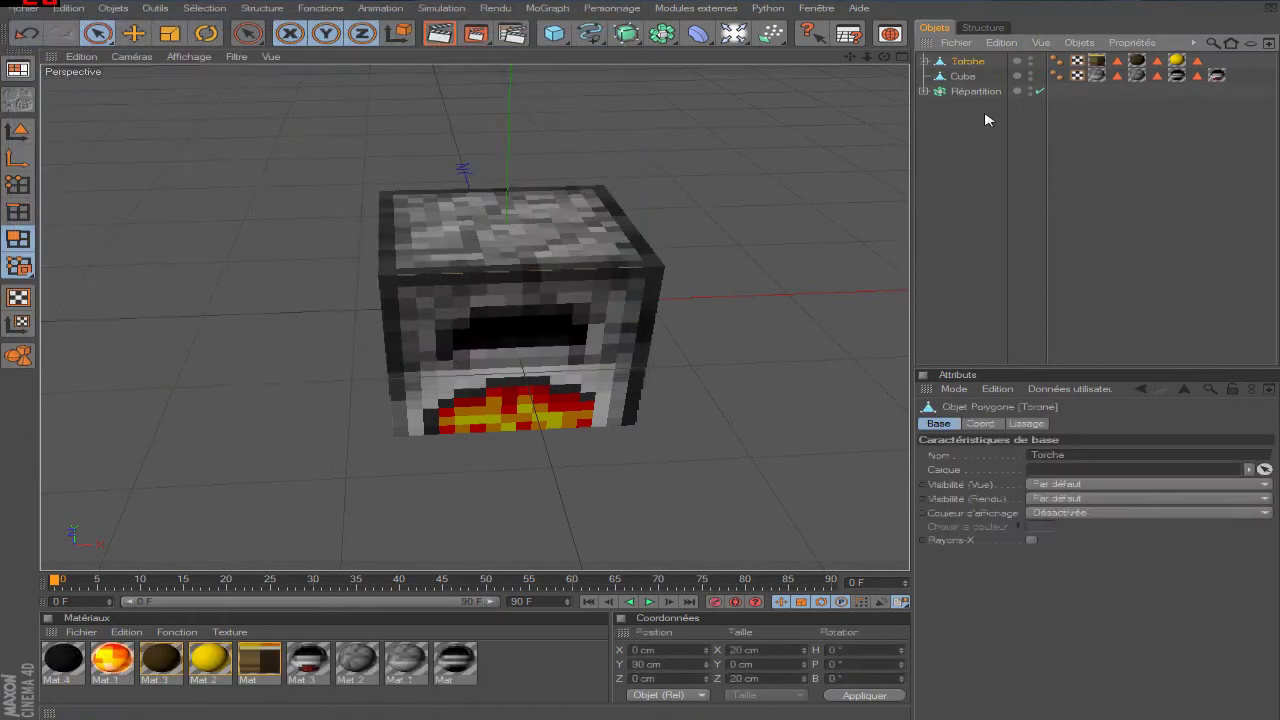
# - Move the three emitters out of Torche to top level and delete Torche
pyautogui.click(924, 61)
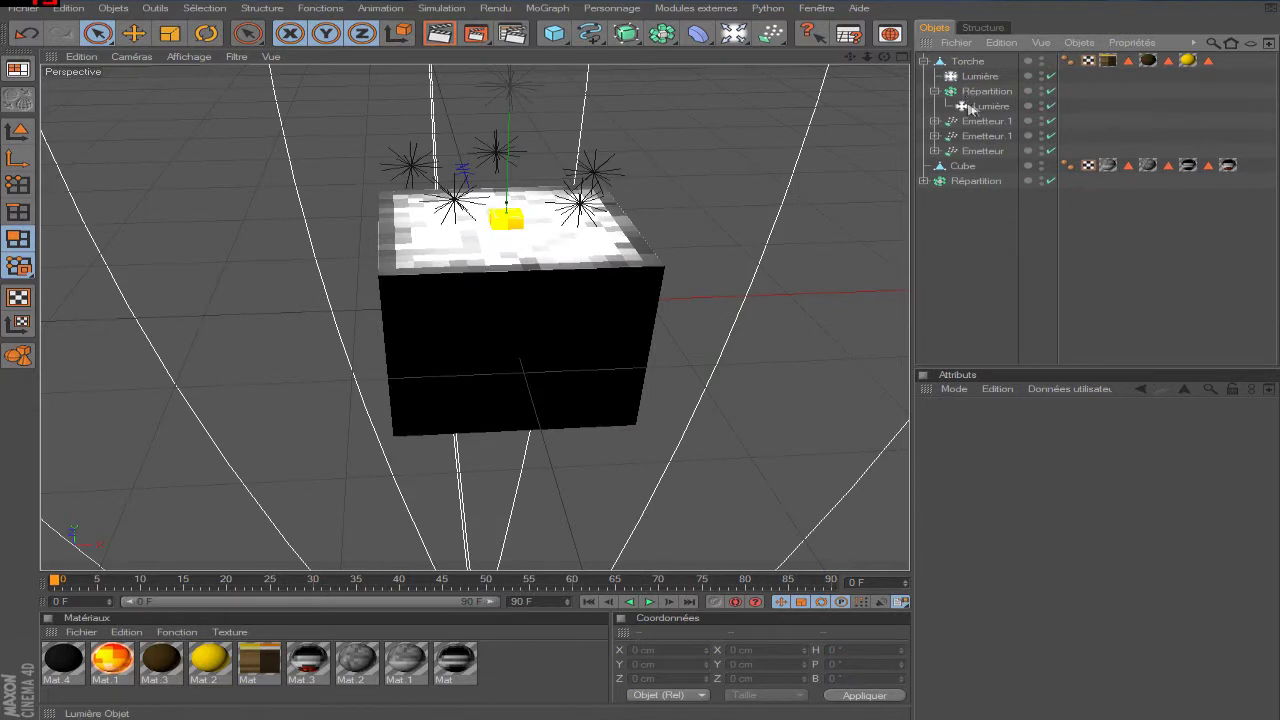
pyautogui.click(982, 150)
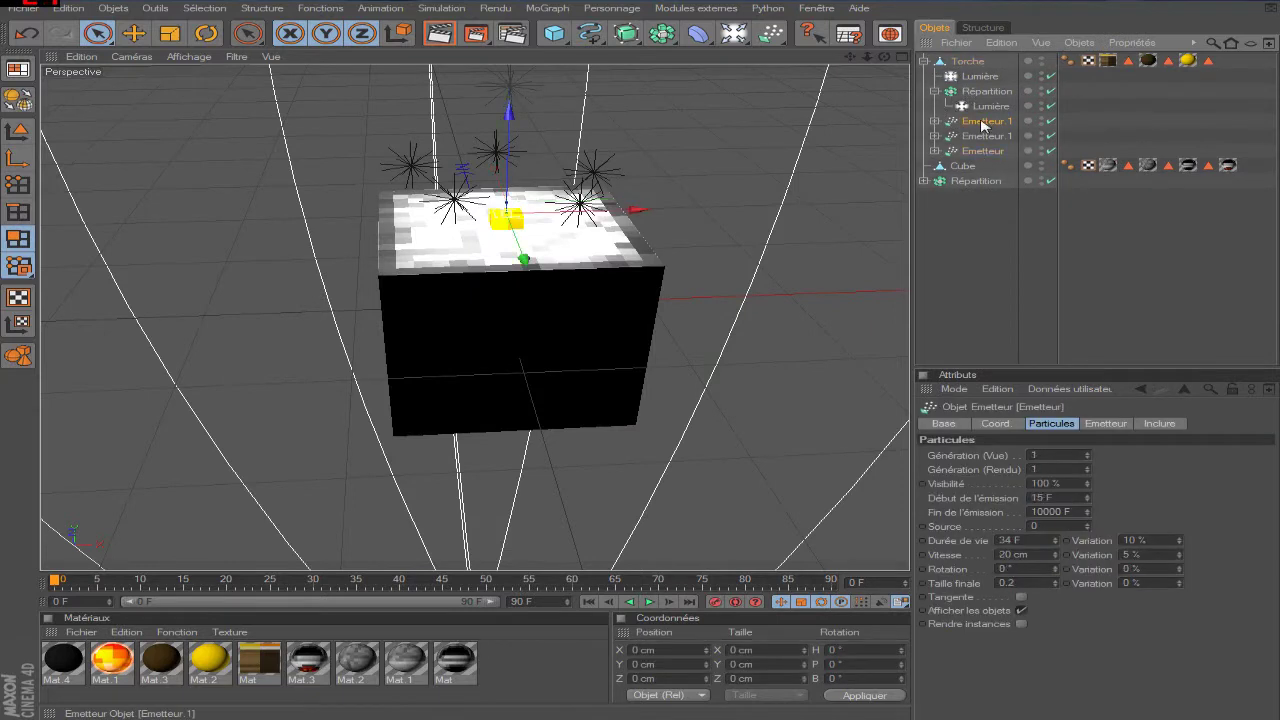
pyautogui.keyDown('shift'); pyautogui.click(980, 148); pyautogui.keyUp('shift')
pyautogui.moveTo(979, 261); pyautogui.dragTo(978, 250)
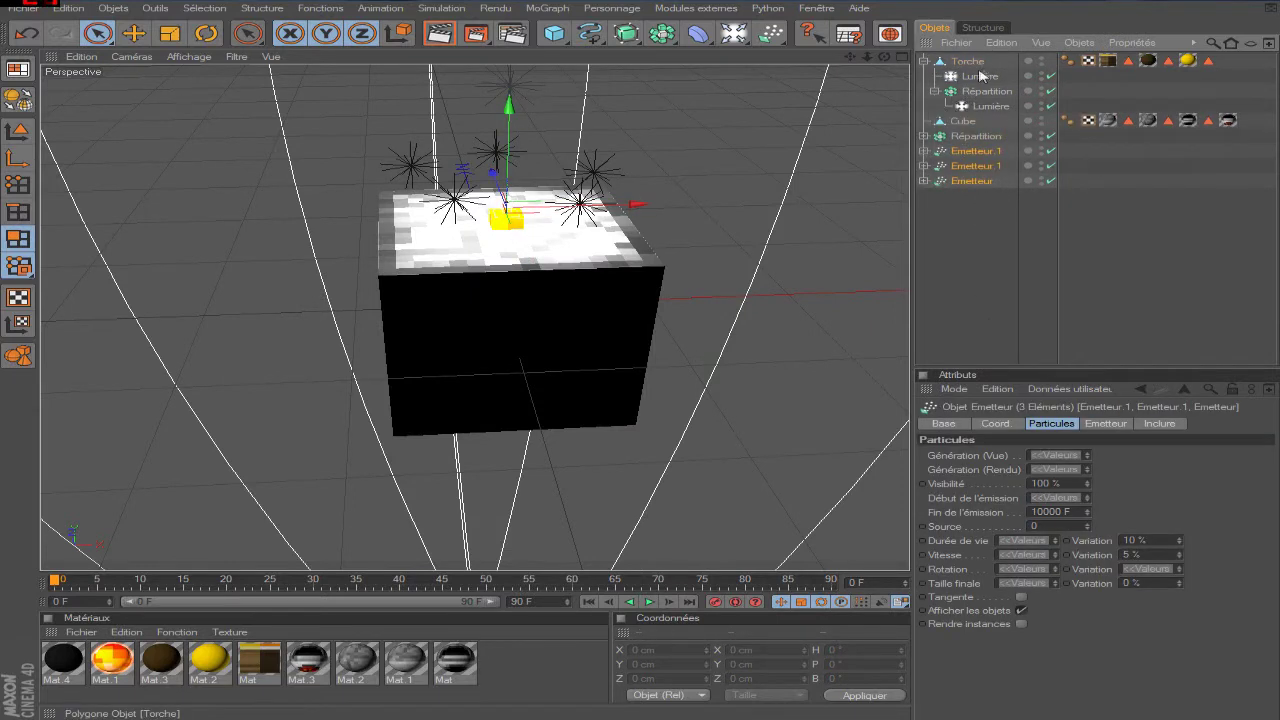
pyautogui.click(958, 62)
pyautogui.press('Delete')
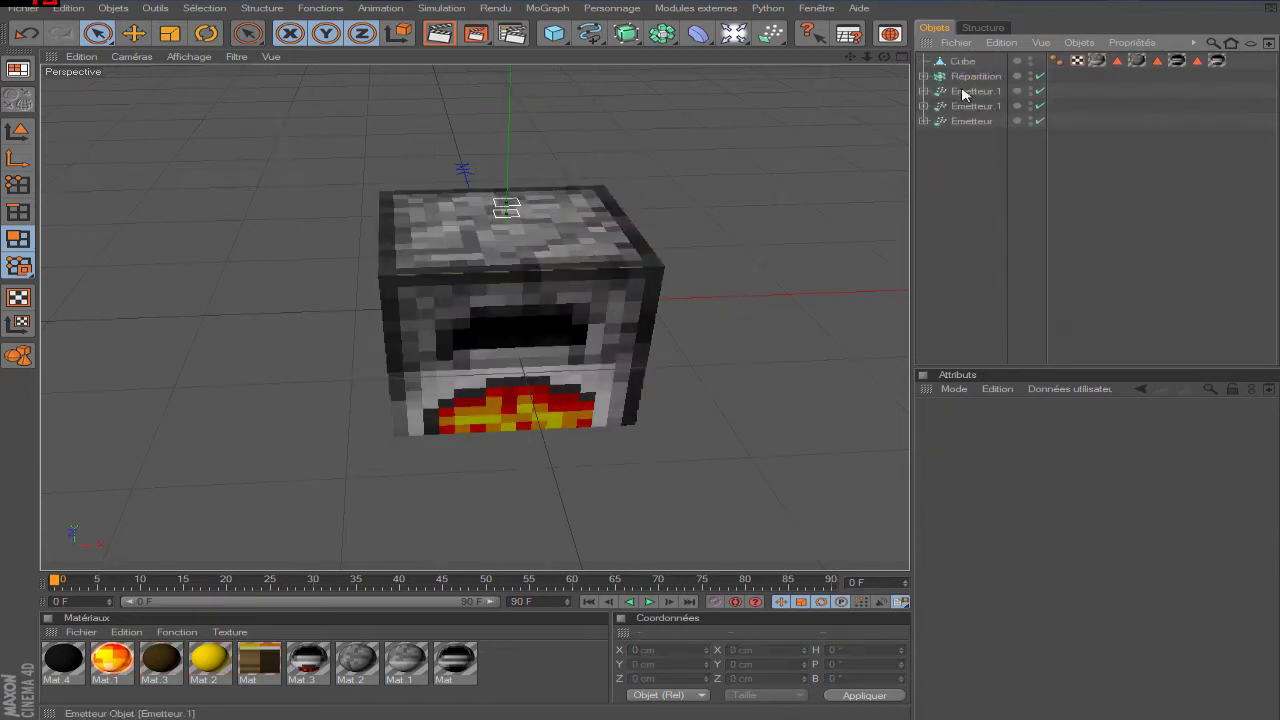
# - Set Emetteur.1's pyramid emitter to Taille X 20 cm and Taille Y 100 cm
pyautogui.click(970, 91)
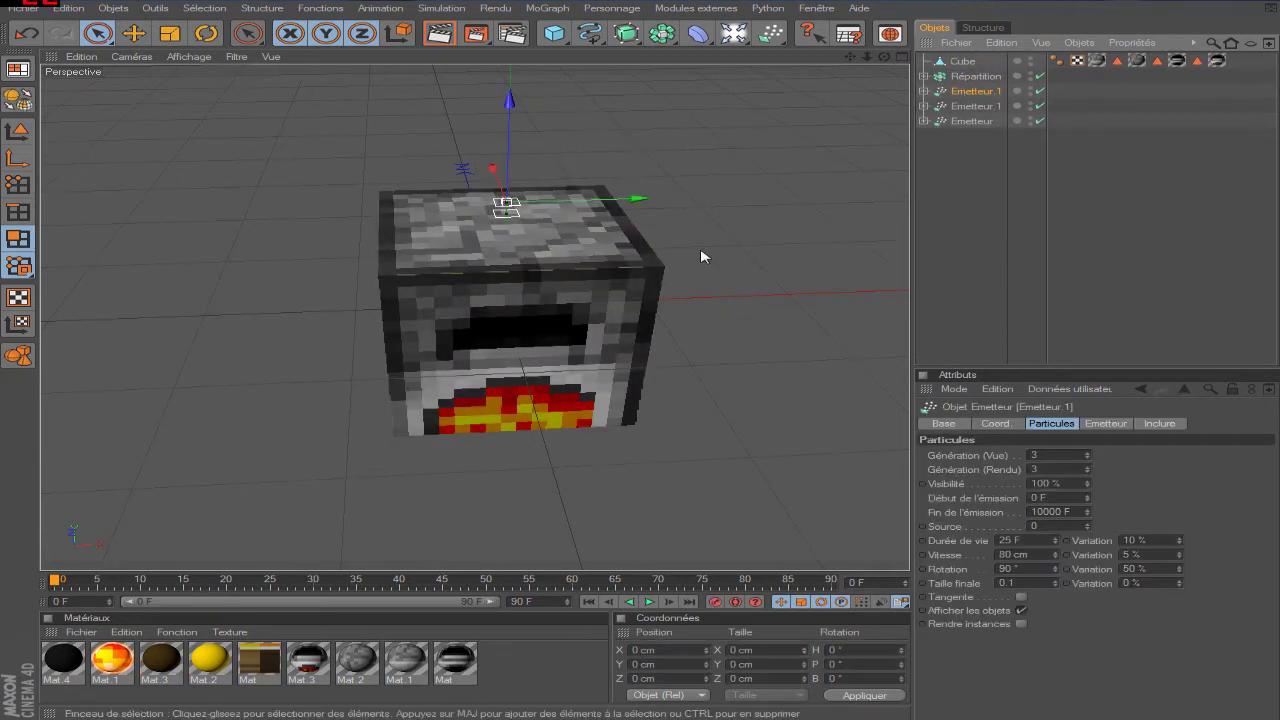
pyautogui.click(1106, 424)
pyautogui.click(1152, 424)
pyautogui.click(1118, 425)
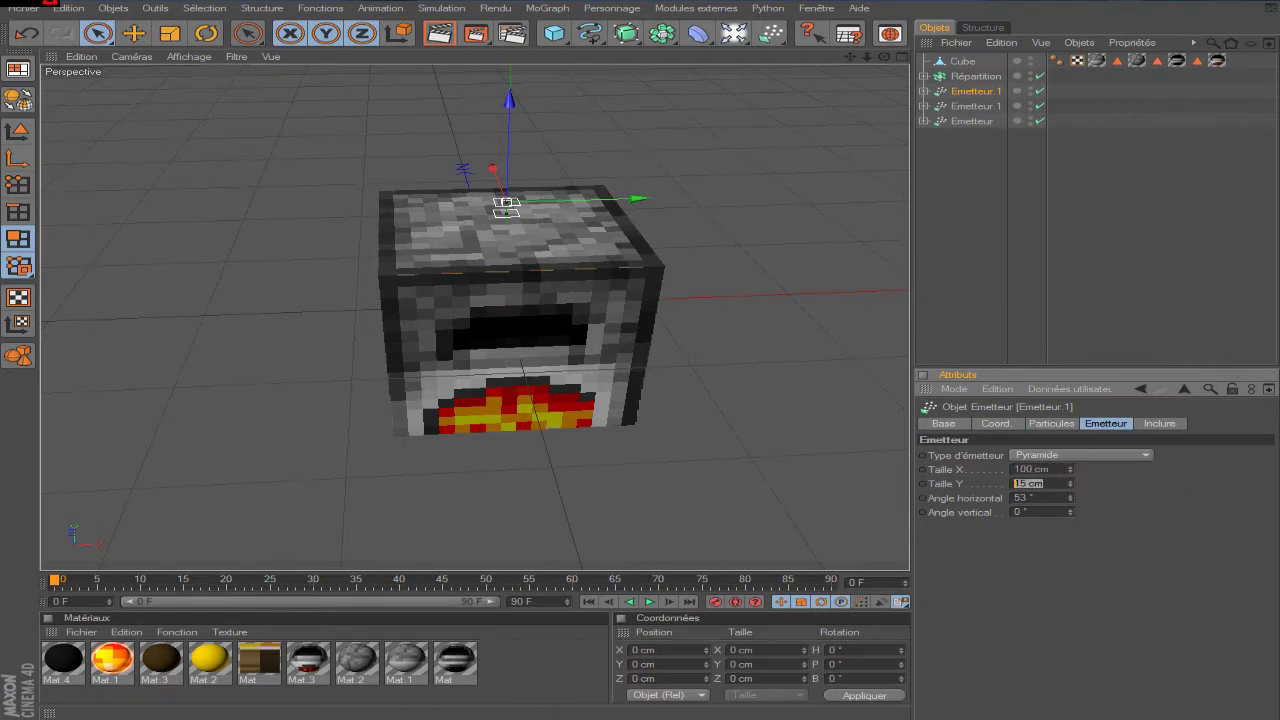
pyautogui.press('Return')
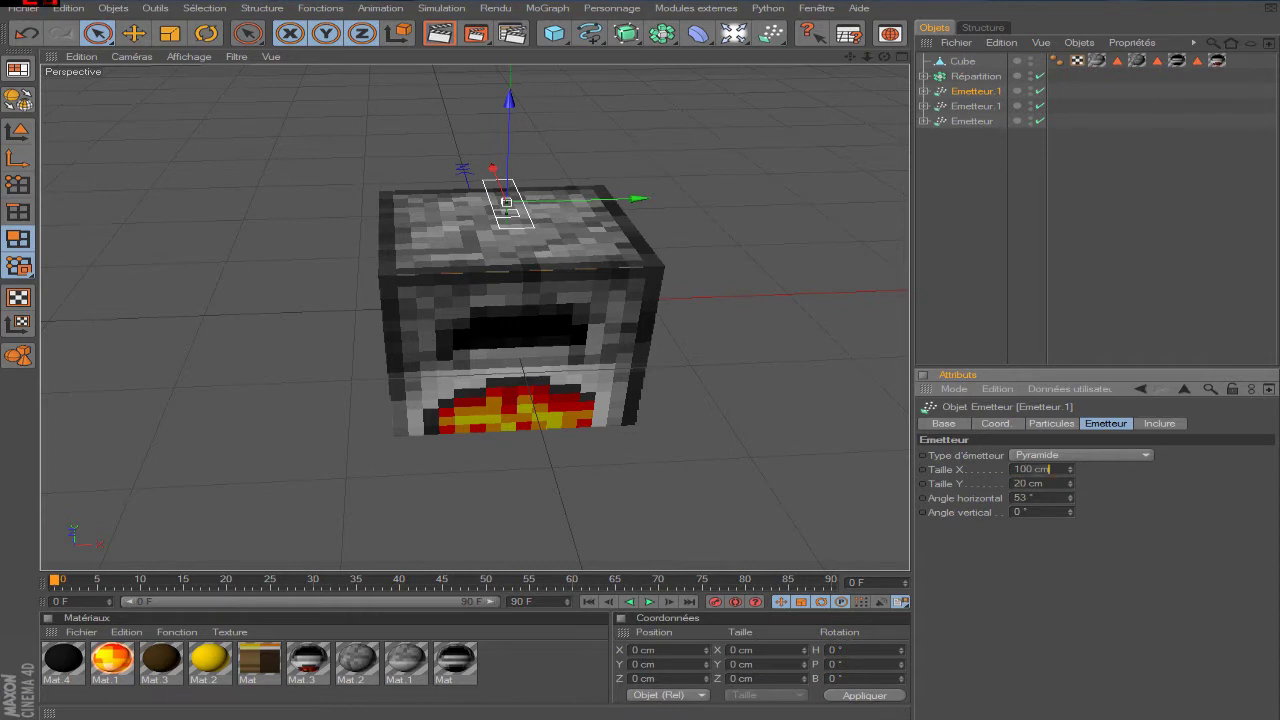
pyautogui.write('20')
pyautogui.press('Tab')
pyautogui.write('1')
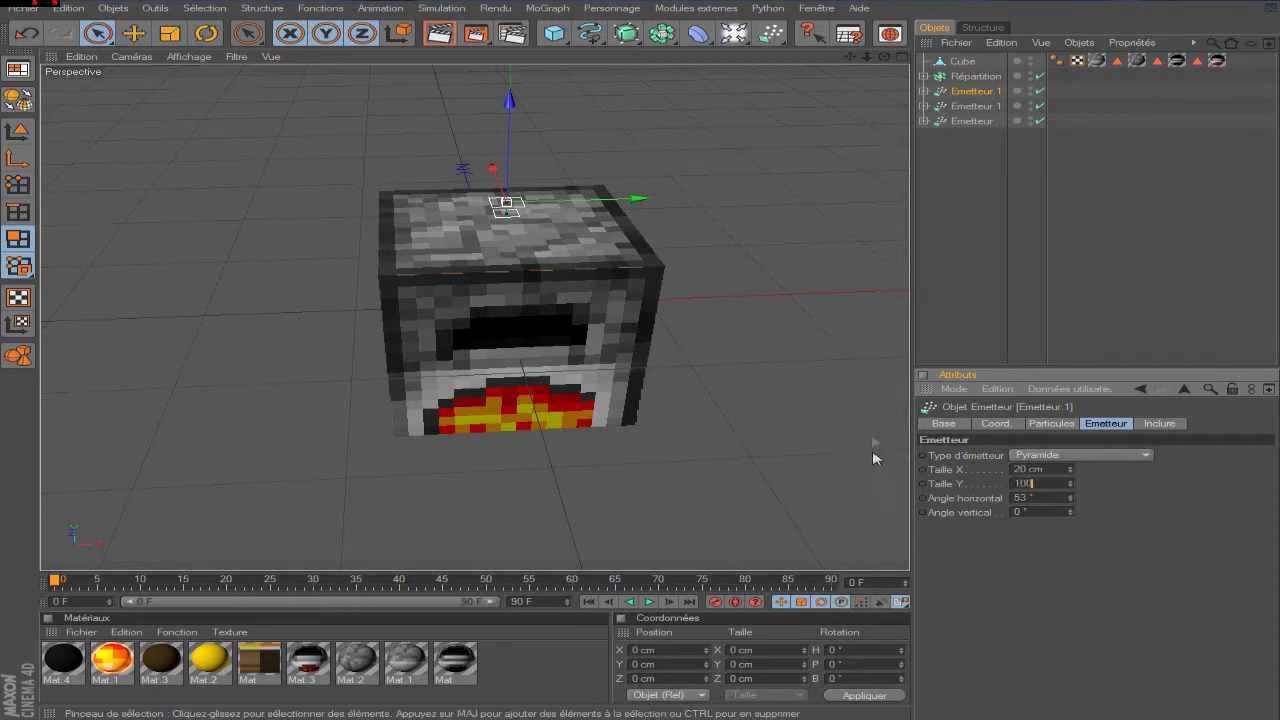
pyautogui.press('Return')
pyautogui.middleClick(686, 266)
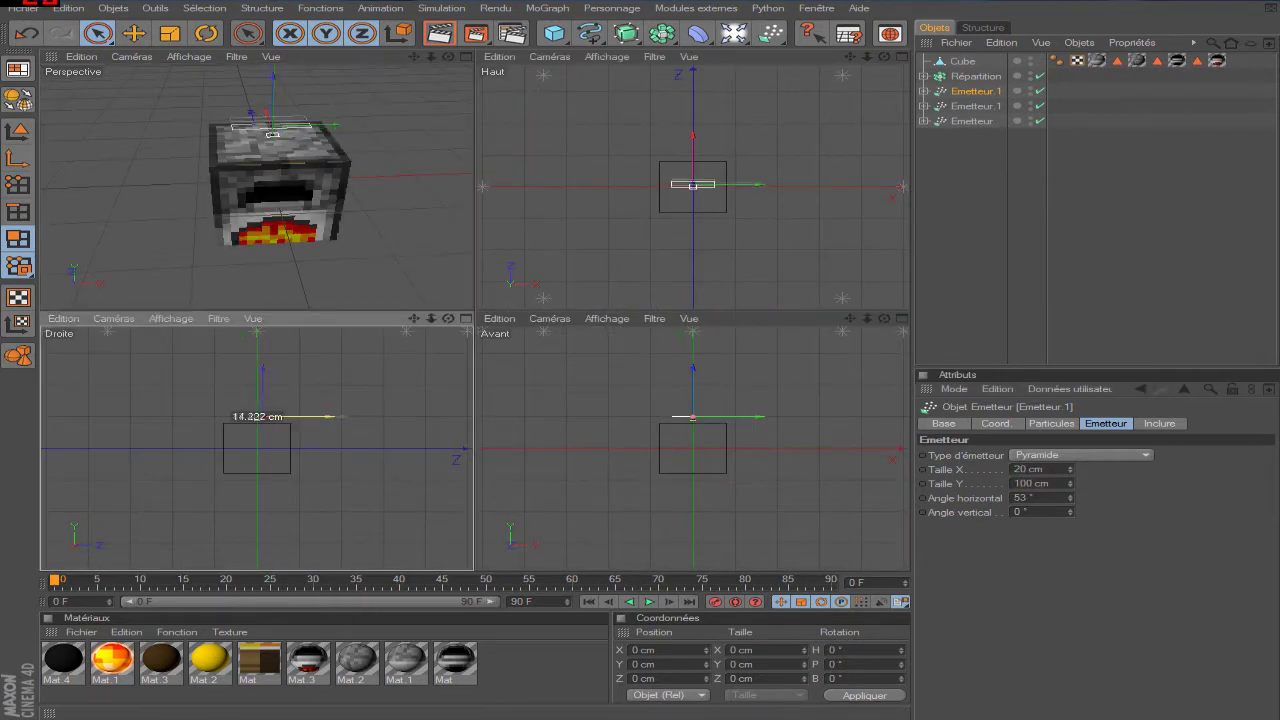
# - Move Emetteur.1 to the furnace's lower front and tilt it to P 76.521°, B 90°
pyautogui.moveTo(230, 416); pyautogui.dragTo(291, 394)
pyautogui.moveTo(329, 471); pyautogui.dragTo(291, 453)
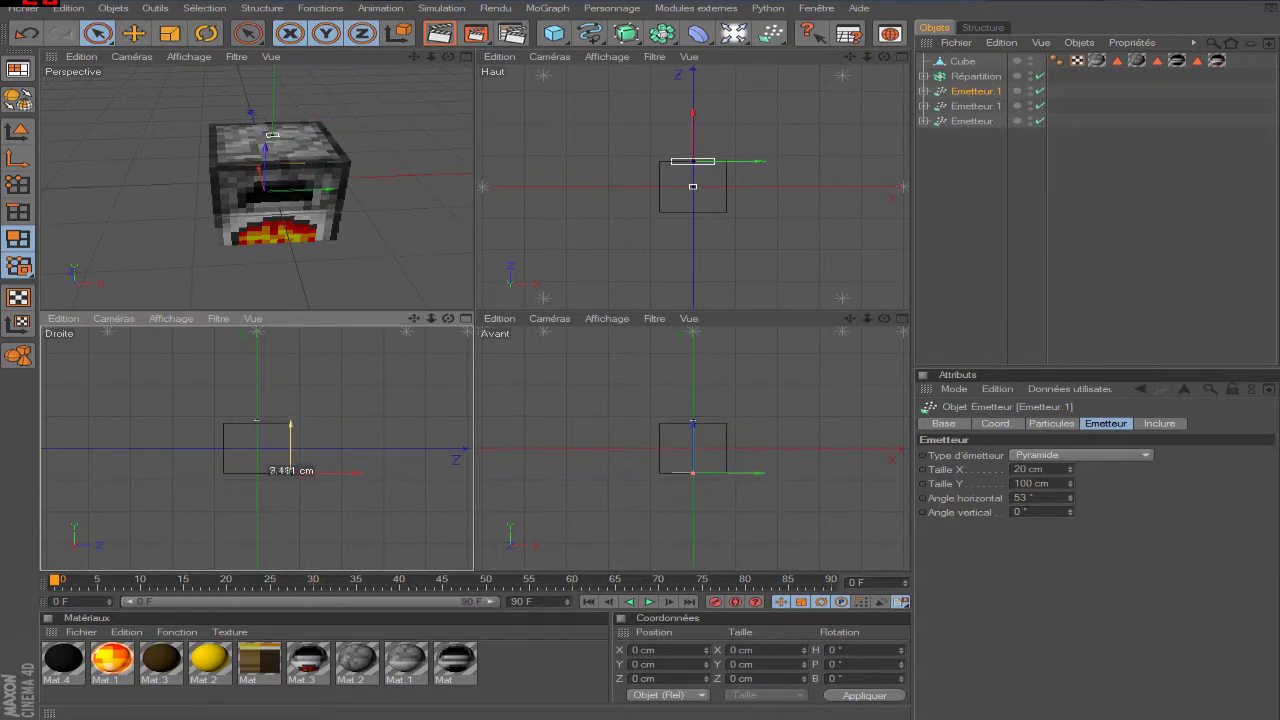
pyautogui.click(202, 32)
pyautogui.moveTo(305, 445); pyautogui.dragTo(310, 450)
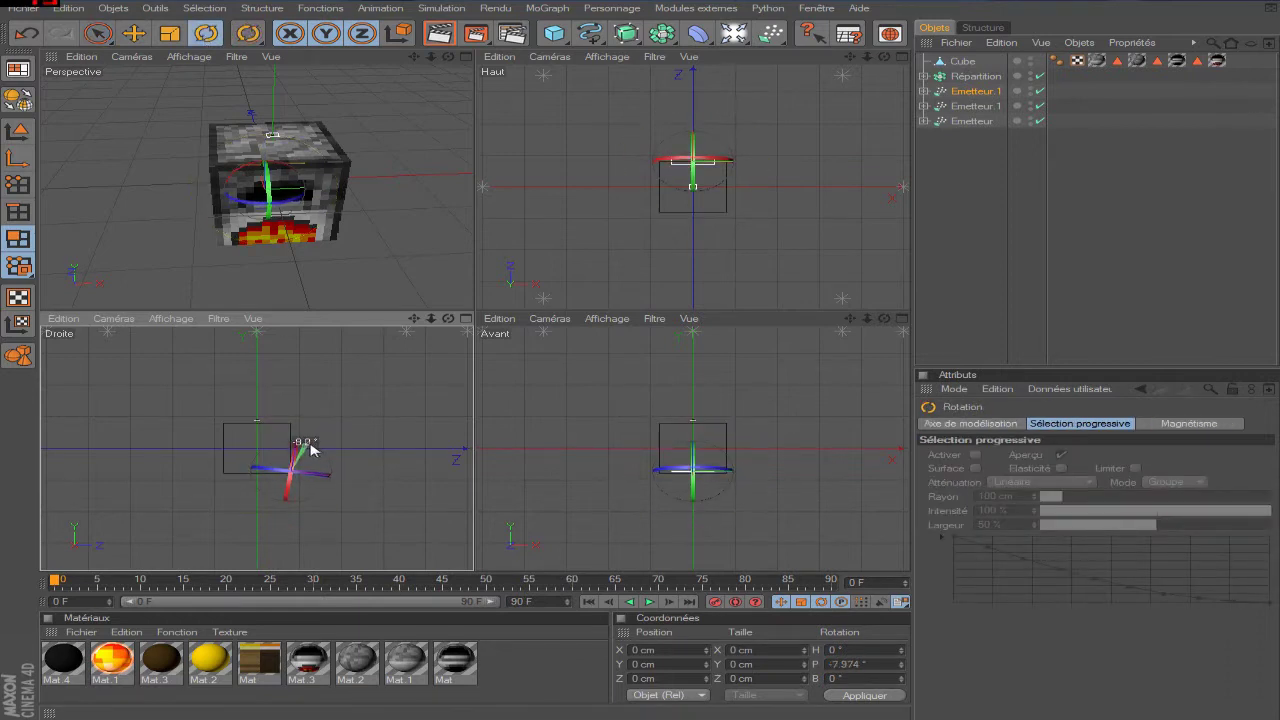
# - Scale Emetteur.1's Plan child down slightly, then reselect Emetteur.1
pyautogui.click(928, 93)
pyautogui.click(924, 91)
pyautogui.click(970, 105)
pyautogui.click(18, 131)
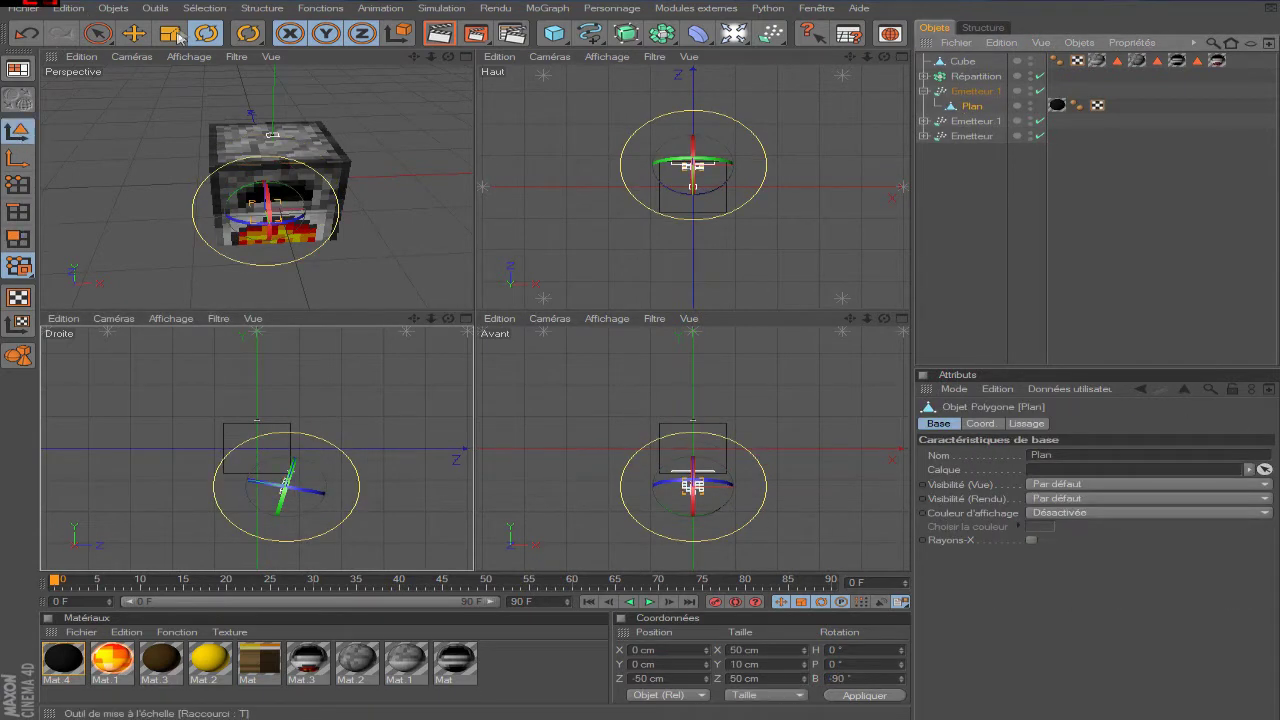
pyautogui.click(170, 33)
pyautogui.moveTo(268, 200); pyautogui.dragTo(270, 211)
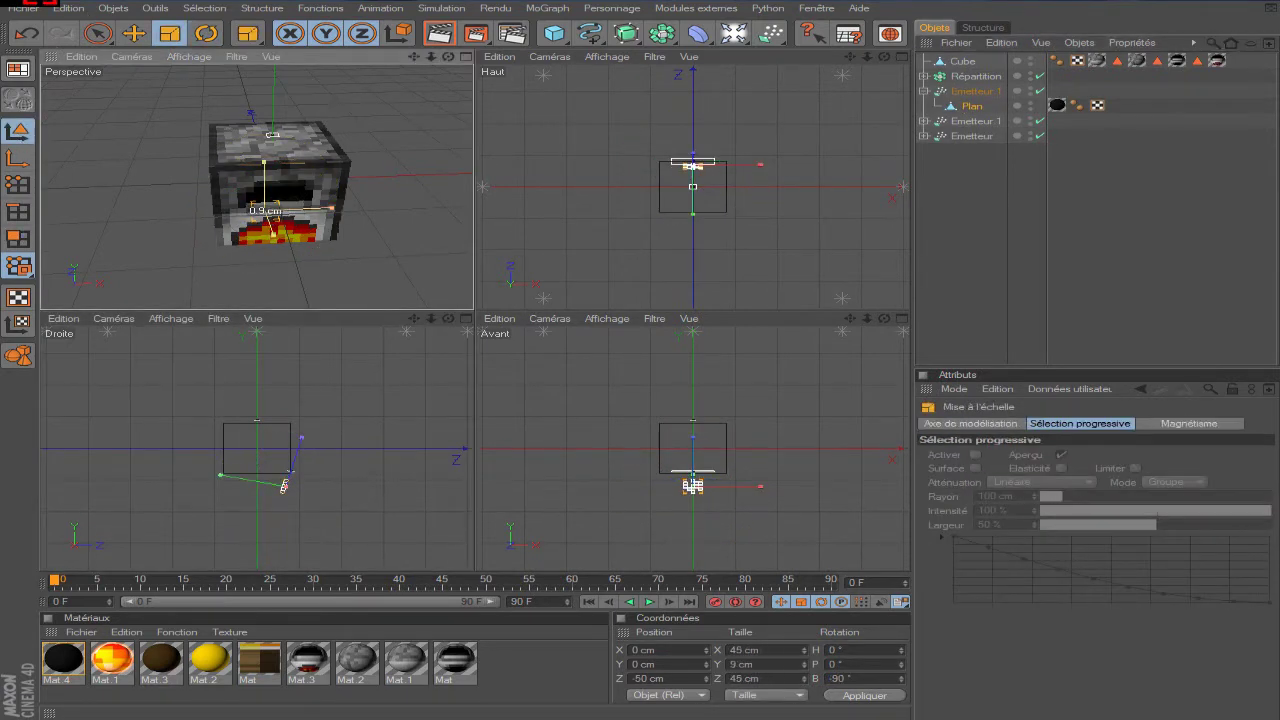
pyautogui.click(963, 214)
pyautogui.click(924, 91)
pyautogui.click(963, 93)
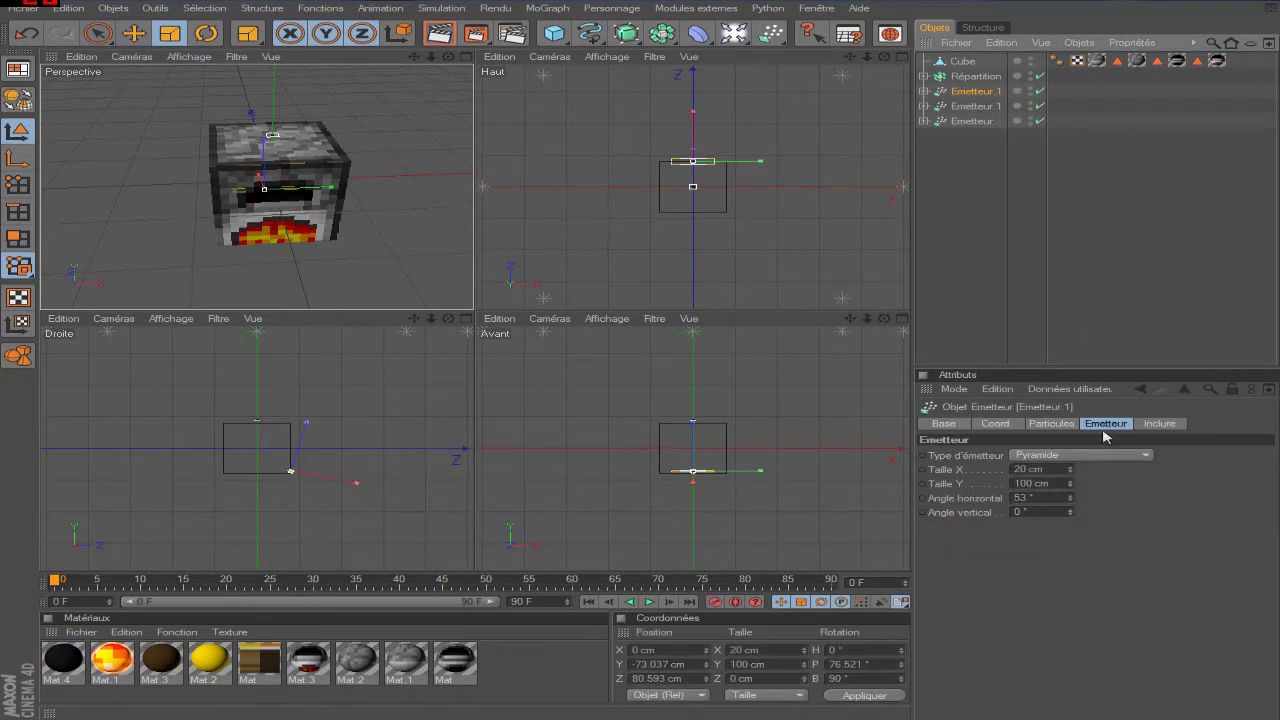
# - Set the second Emetteur.1's emitter height to 100 cm
pyautogui.click(1063, 426)
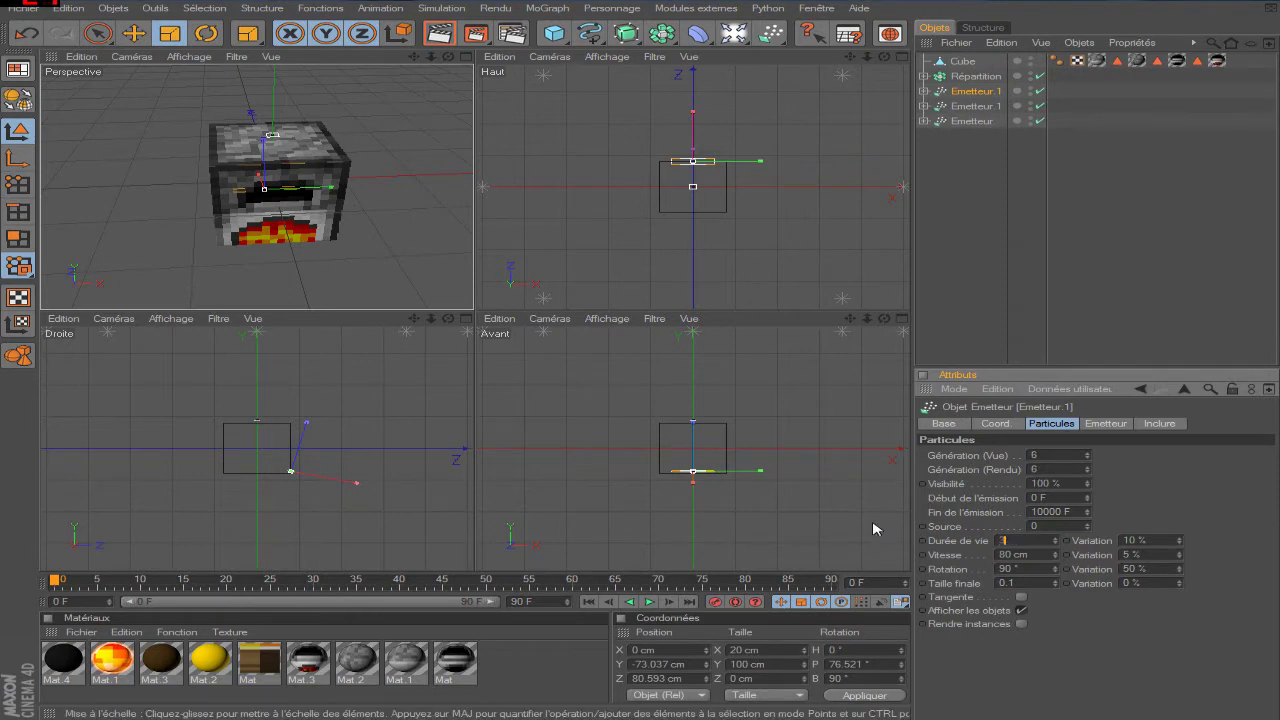
pyautogui.click(937, 107)
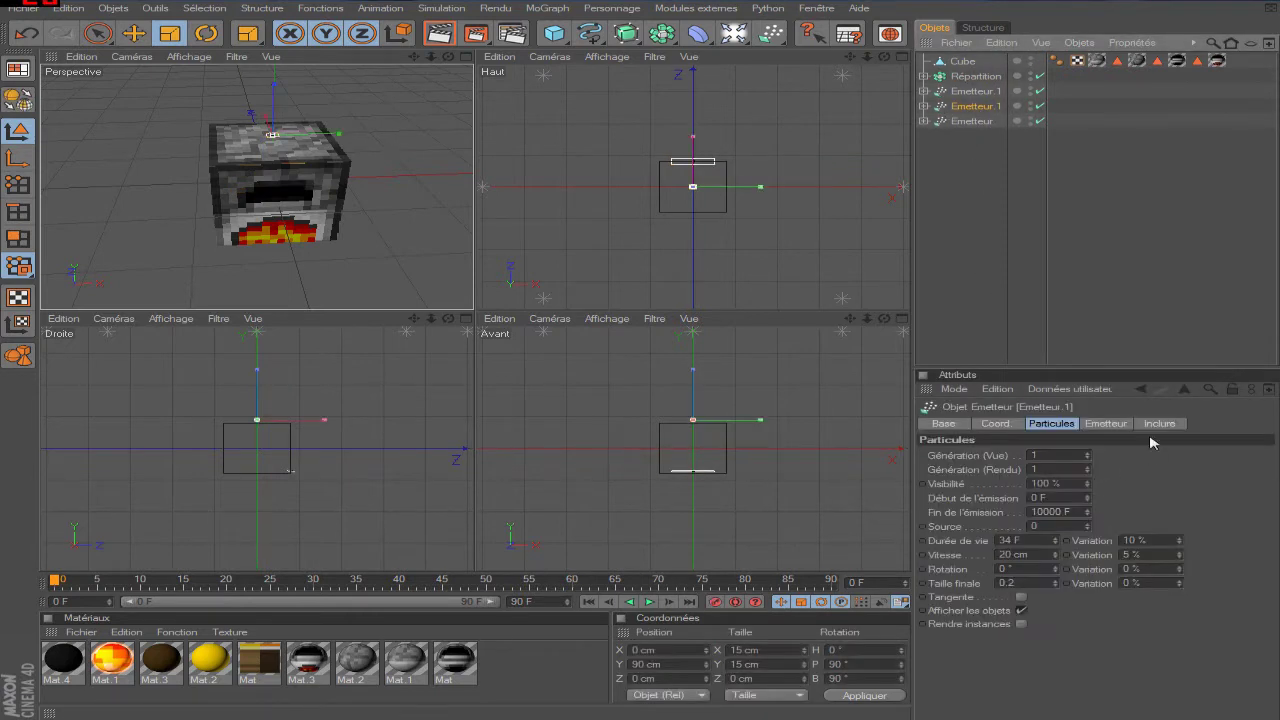
pyautogui.click(1106, 424)
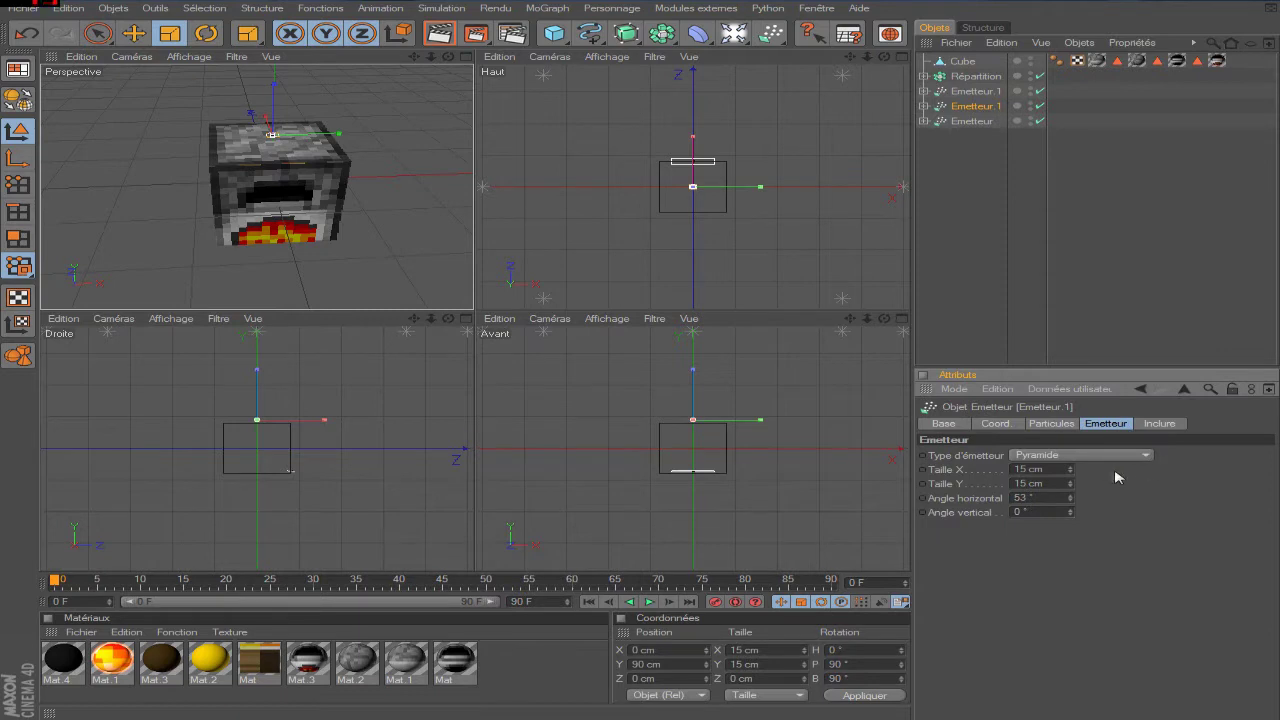
pyautogui.write('10')
pyautogui.write('0')
pyautogui.press('Return')
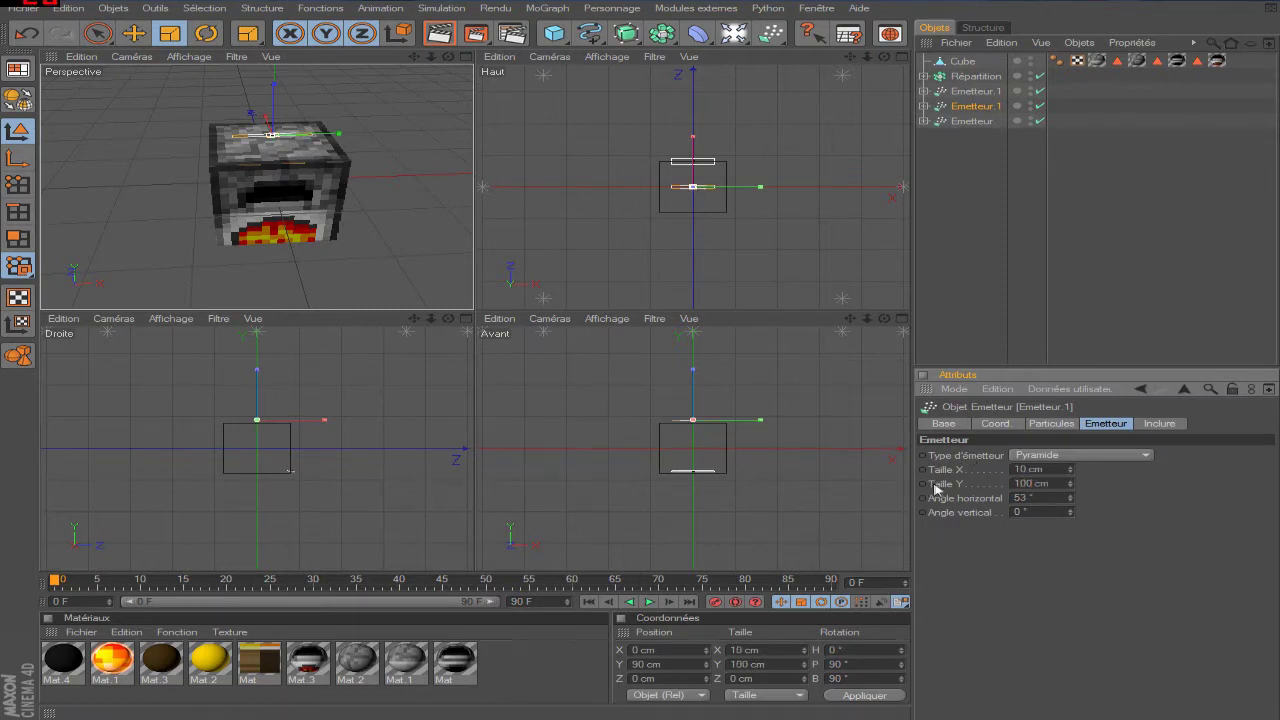
# - Set Emetteur's Taille X to 100 cm, then select it together with the second Emetteur.1
pyautogui.click(970, 121)
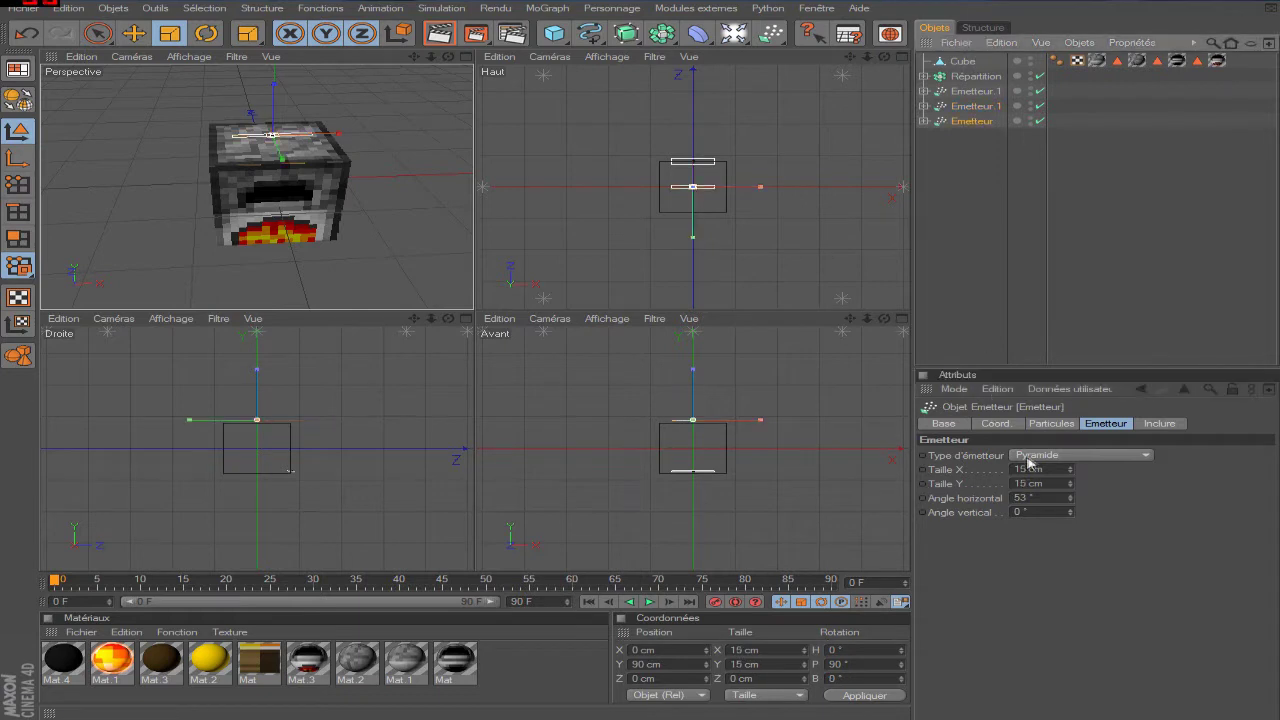
pyautogui.click(1020, 469)
pyautogui.write('1010')
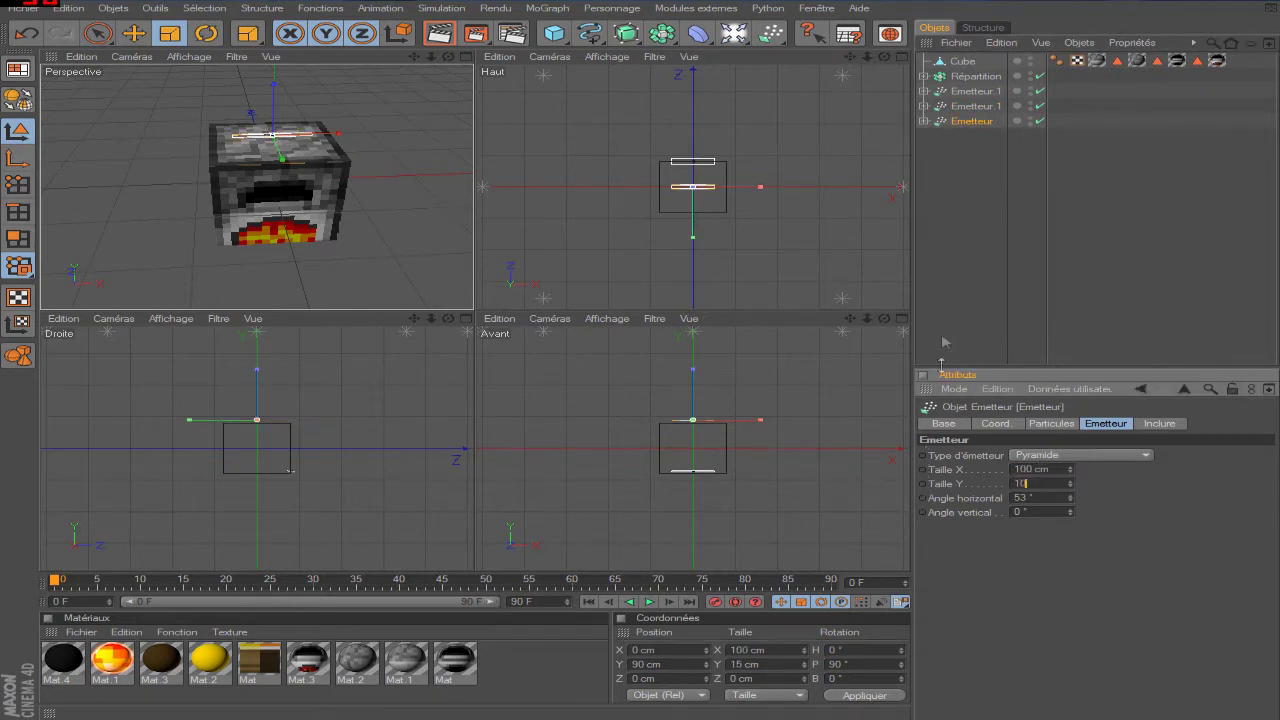
pyautogui.keyDown('ctrl'); pyautogui.click(962, 106); pyautogui.keyUp('ctrl')
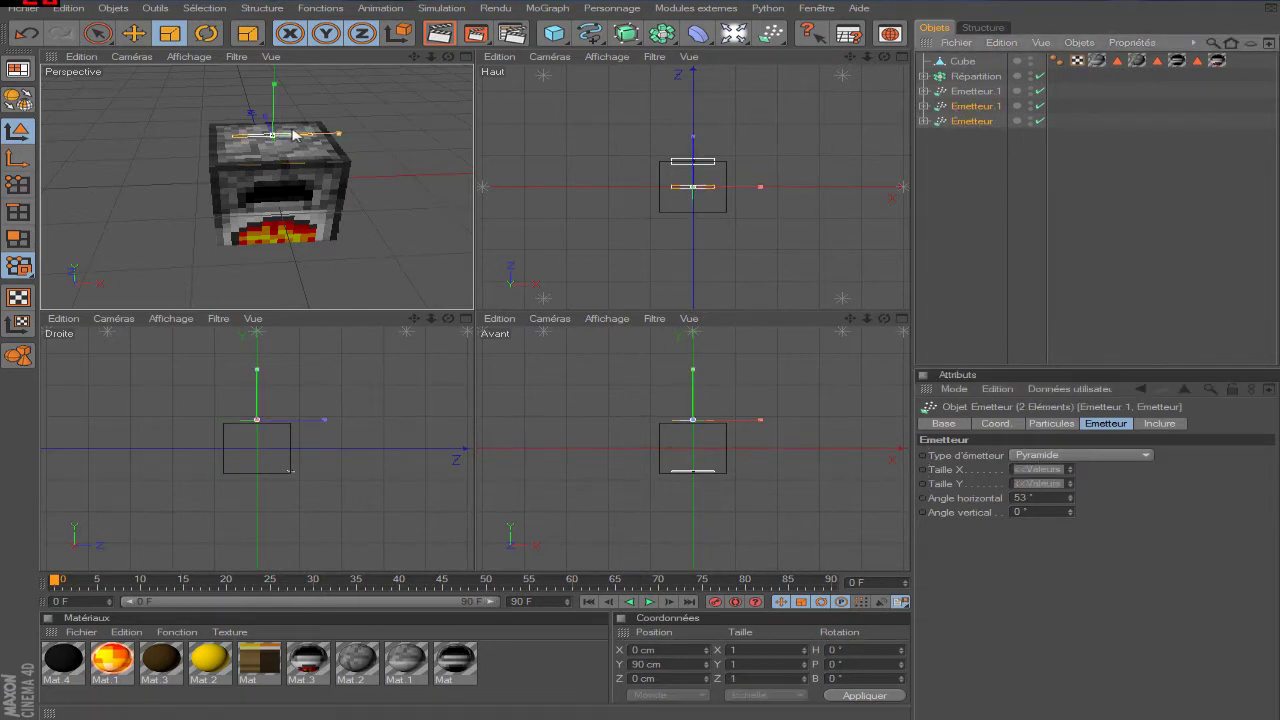
pyautogui.click(133, 33)
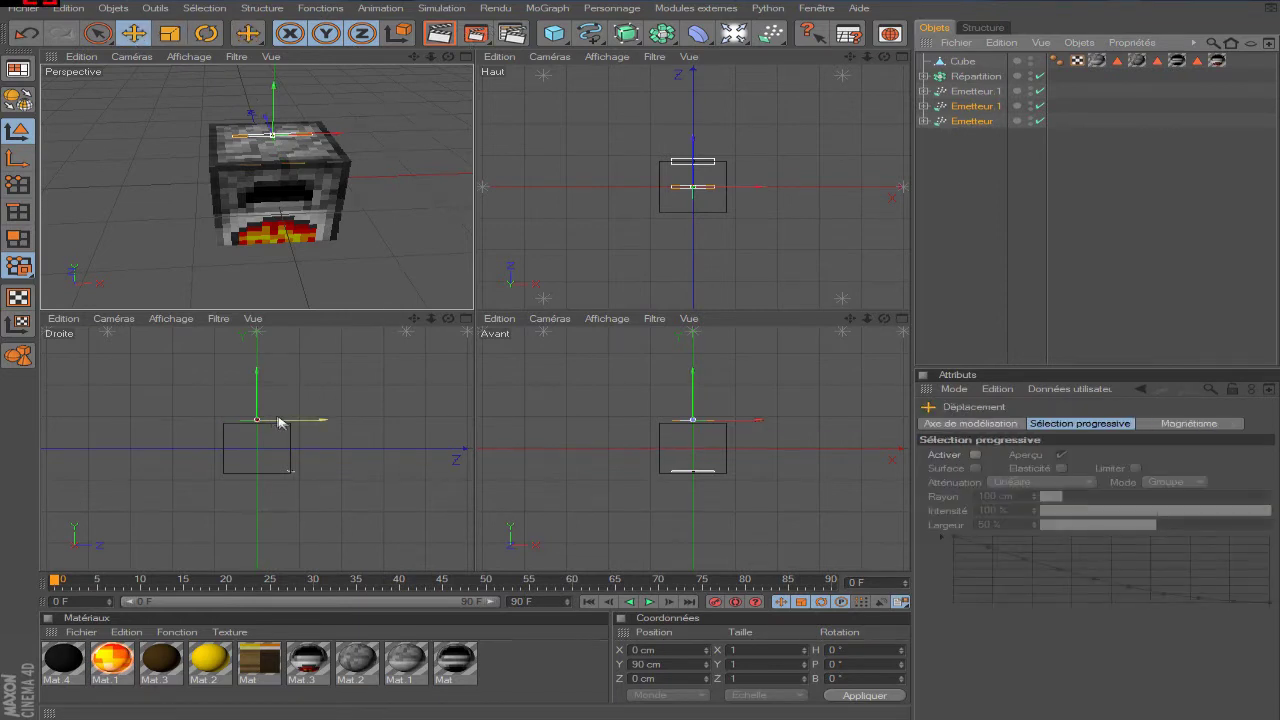
# - Lower the three emitters to the bottom of the furnace's fire opening in the side view
pyautogui.moveTo(286, 420); pyautogui.dragTo(318, 420)
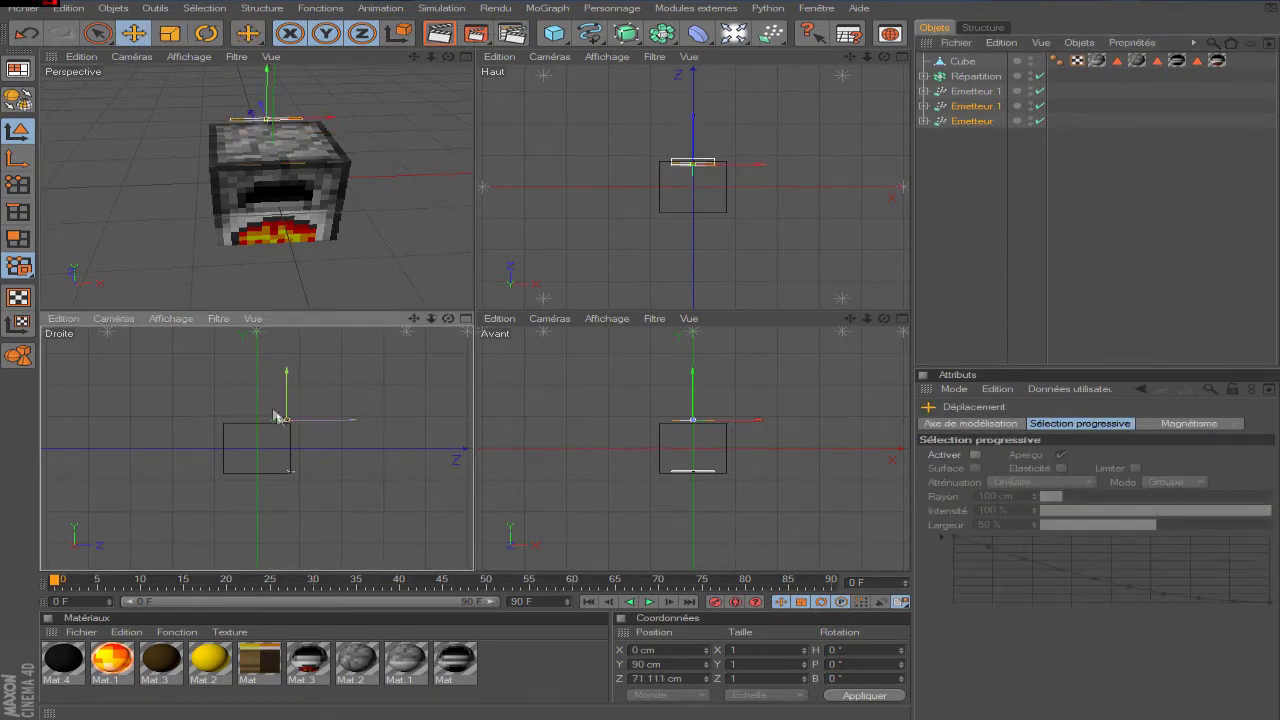
pyautogui.moveTo(287, 386); pyautogui.dragTo(289, 470)
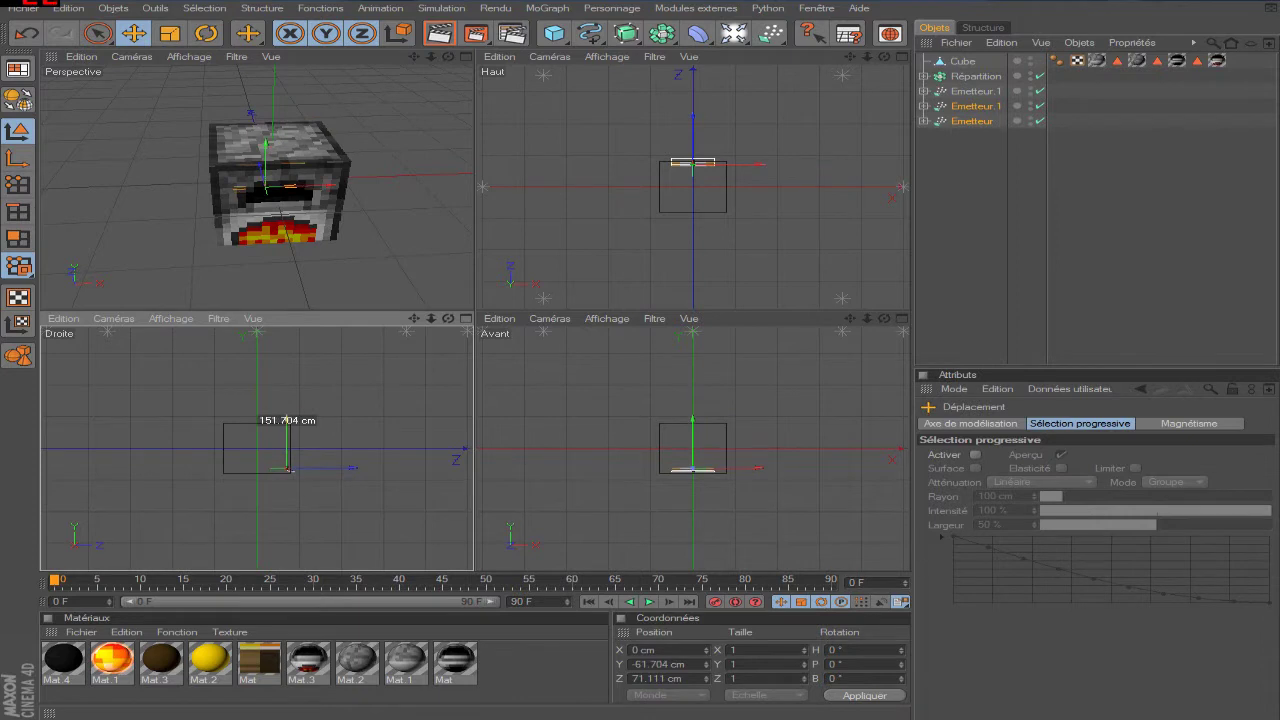
pyautogui.moveTo(300, 464); pyautogui.dragTo(303, 468)
pyautogui.moveTo(300, 186); pyautogui.dragTo(313, 195)
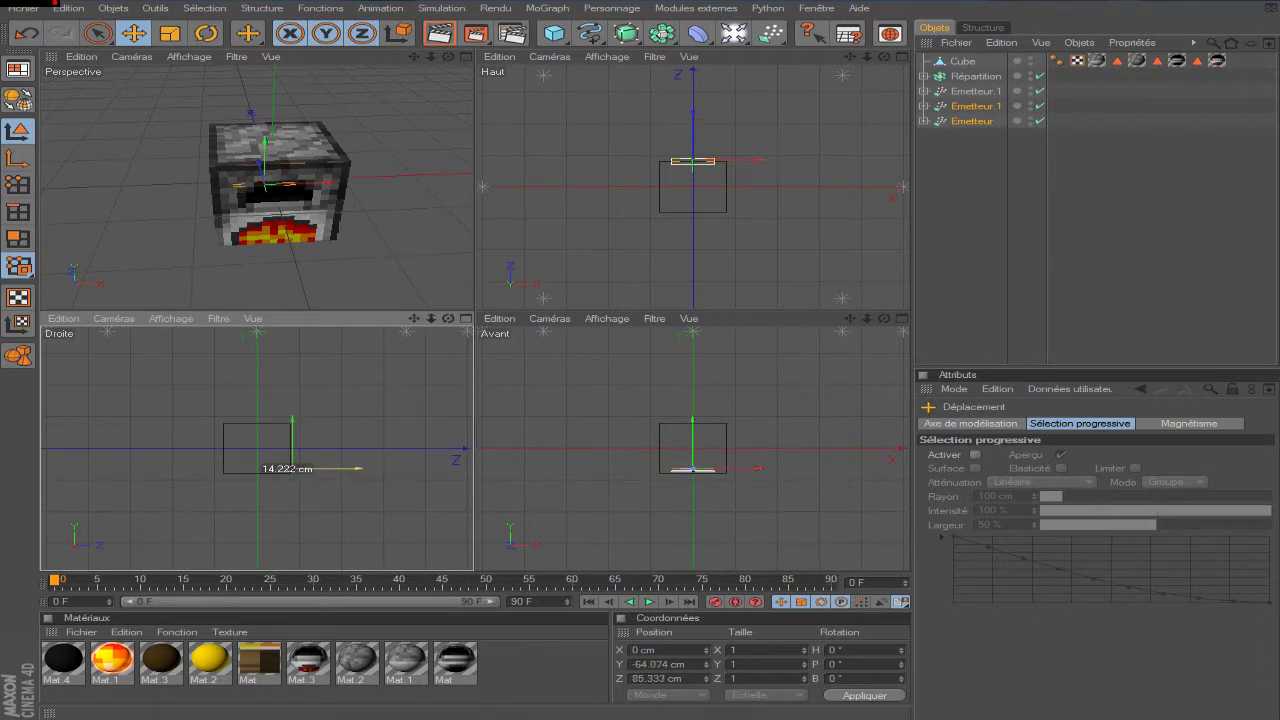
pyautogui.keyDown('shift'); pyautogui.click(975, 91); pyautogui.keyUp('shift')
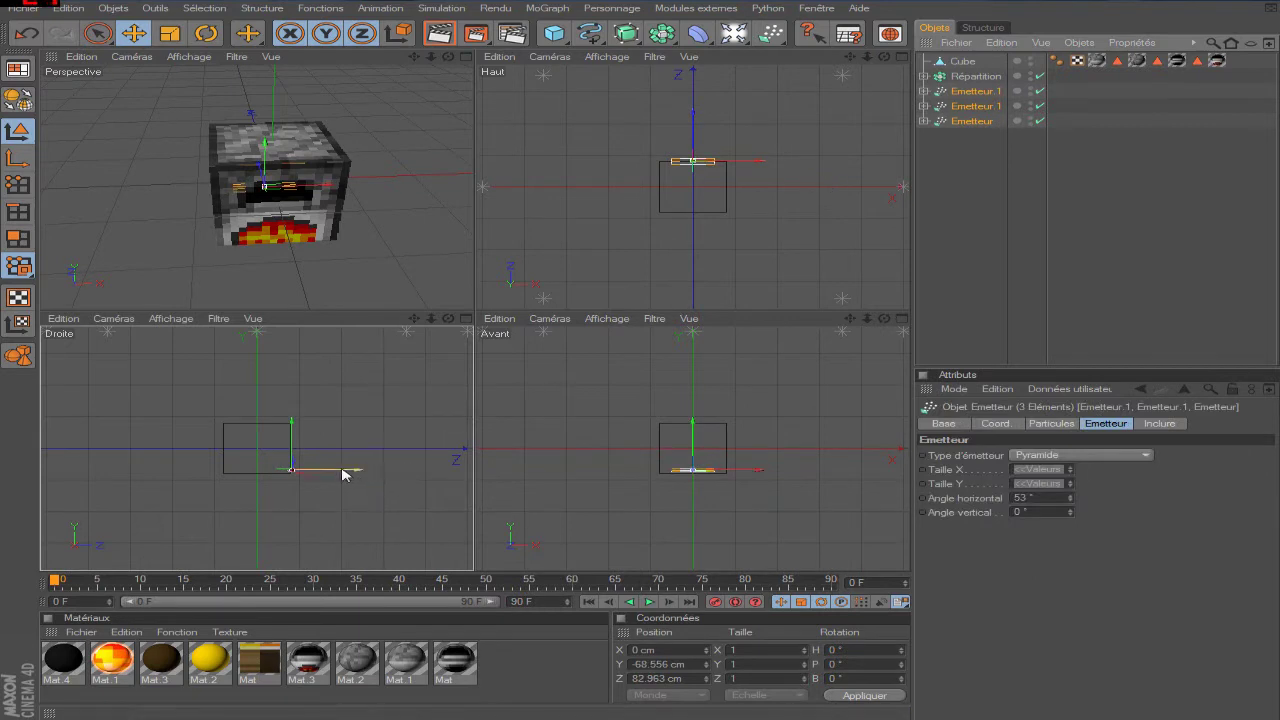
pyautogui.moveTo(355, 469); pyautogui.dragTo(285, 469)
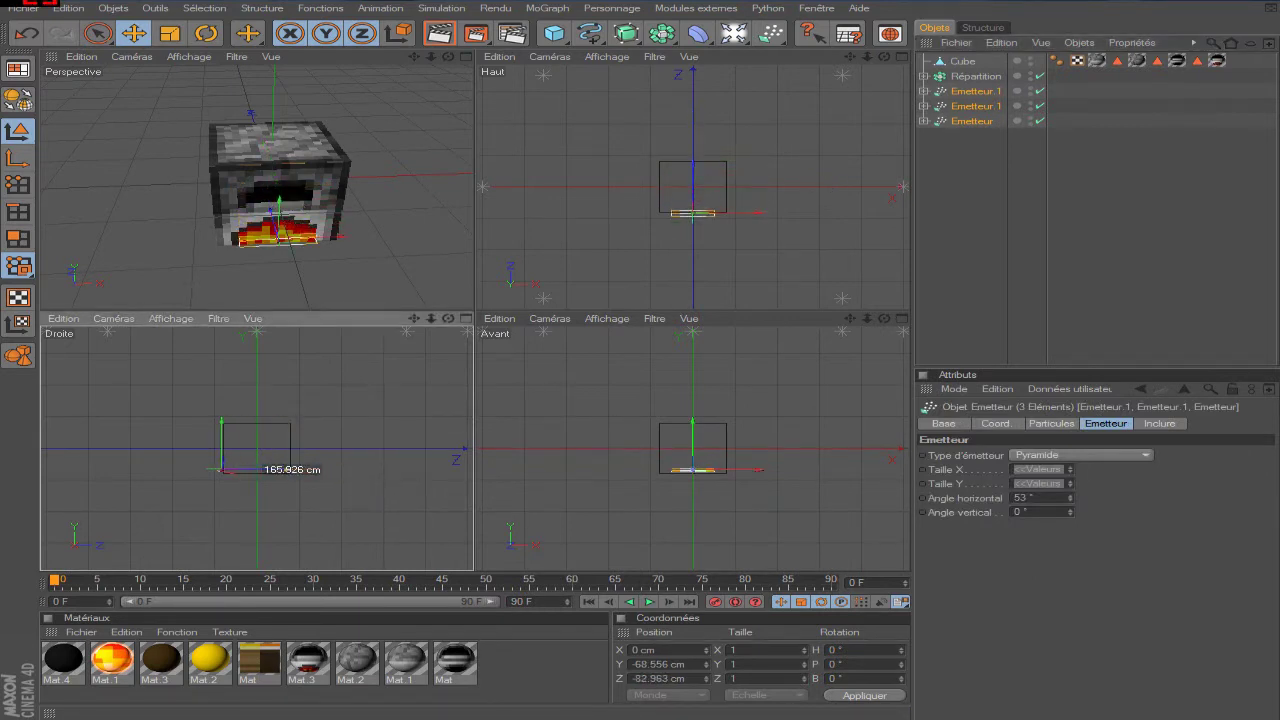
# - Tilt the first Emetteur.1 about 30° more, then nudge all three emitters slightly along Z
pyautogui.click(972, 91)
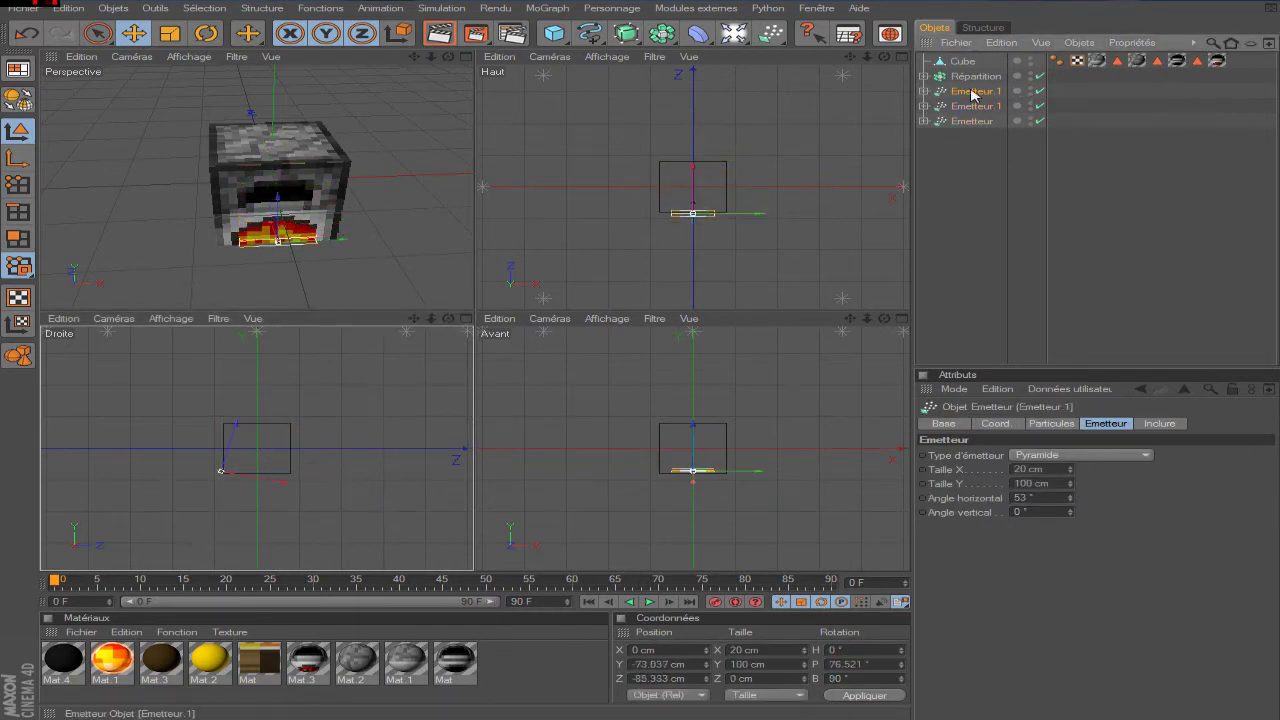
pyautogui.click(204, 35)
pyautogui.moveTo(213, 451); pyautogui.dragTo(206, 450)
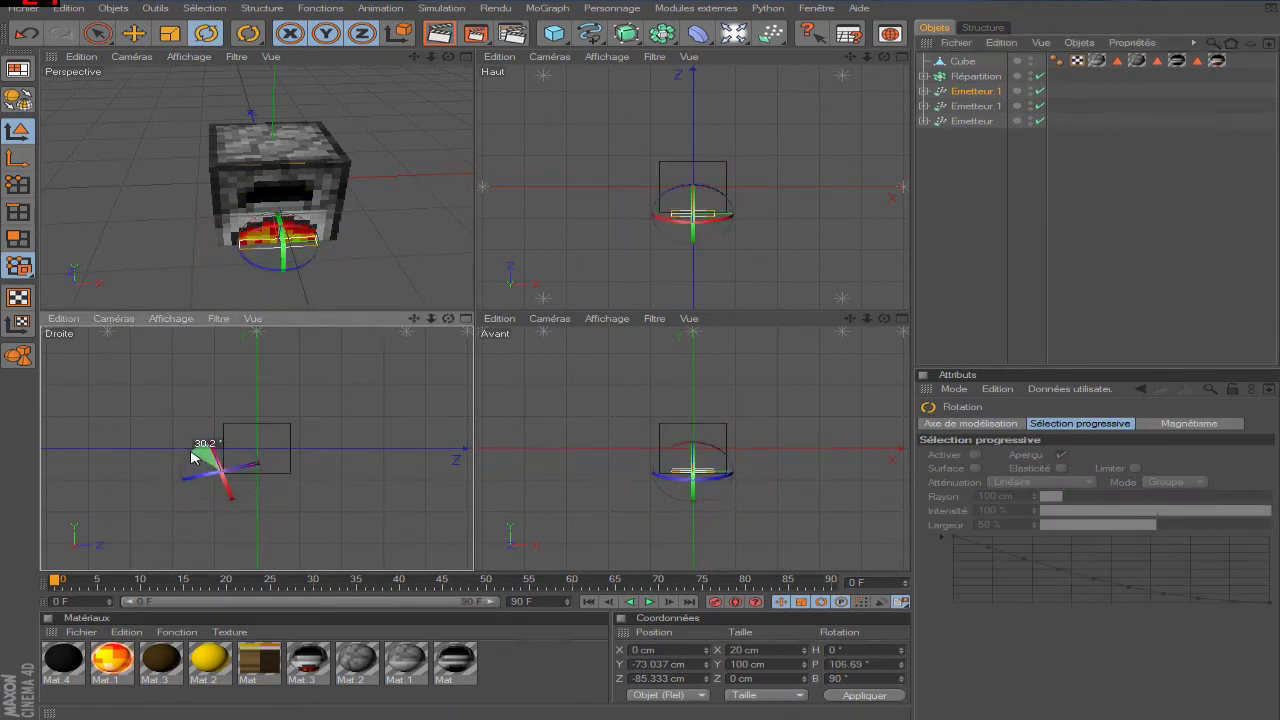
pyautogui.click(978, 178)
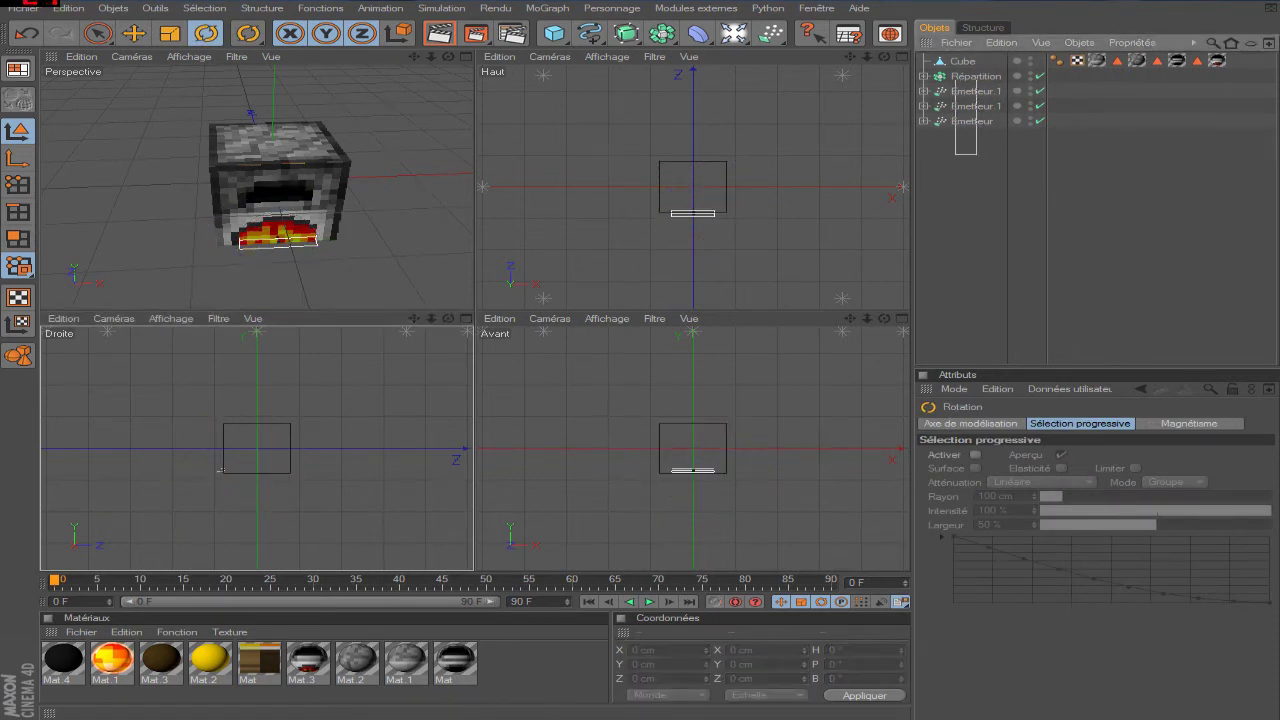
pyautogui.moveTo(975, 154); pyautogui.dragTo(965, 89)
pyautogui.press('e')
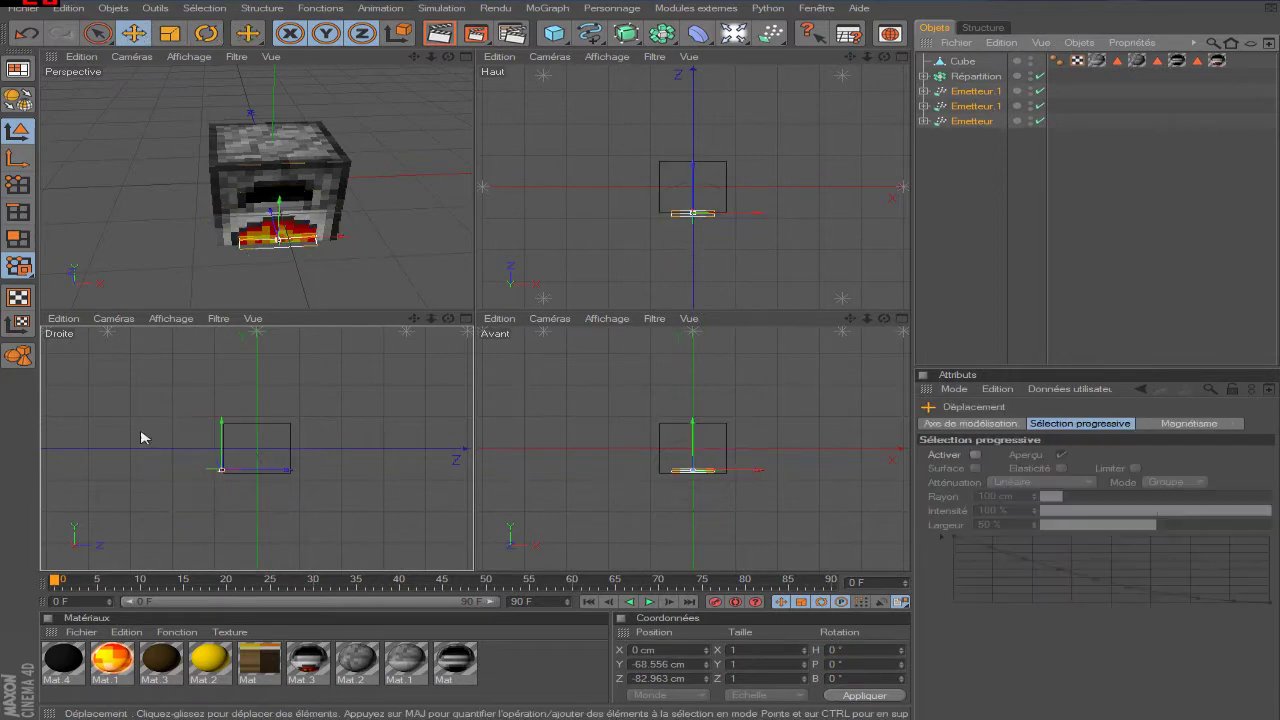
pyautogui.moveTo(268, 467); pyautogui.dragTo(274, 468)
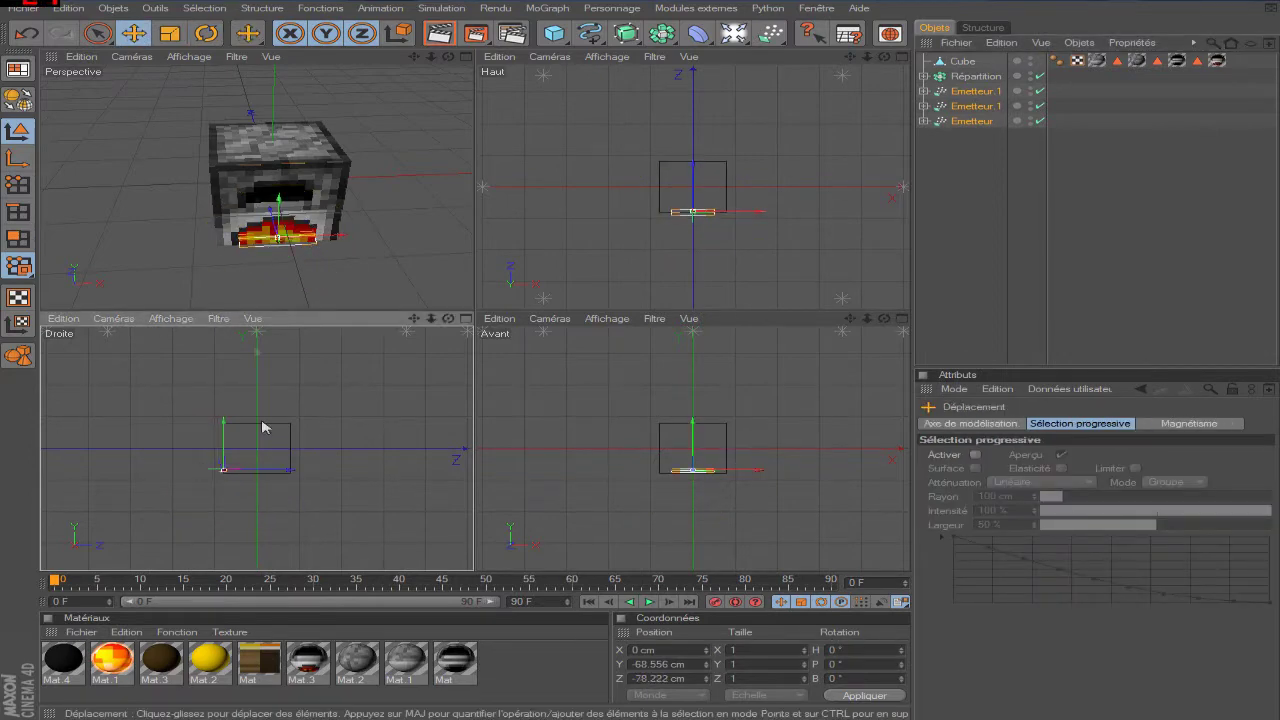
# - Maximize the Perspective view and zoom to inspect the emitters at the furnace
pyautogui.press('F1')
pyautogui.scroll(5, 743, 257)
pyautogui.scroll(-3, 766, 240)
pyautogui.scroll(-2, 766, 240)
pyautogui.click(923, 91)
# - Scale both Emetteur.1 objects, Emetteur and their Plan children down to sit tightly over the flames
pyautogui.click(924, 121)
pyautogui.click(970, 166)
pyautogui.keyDown('shift'); pyautogui.click(975, 121); pyautogui.keyUp('shift')
pyautogui.press('t')
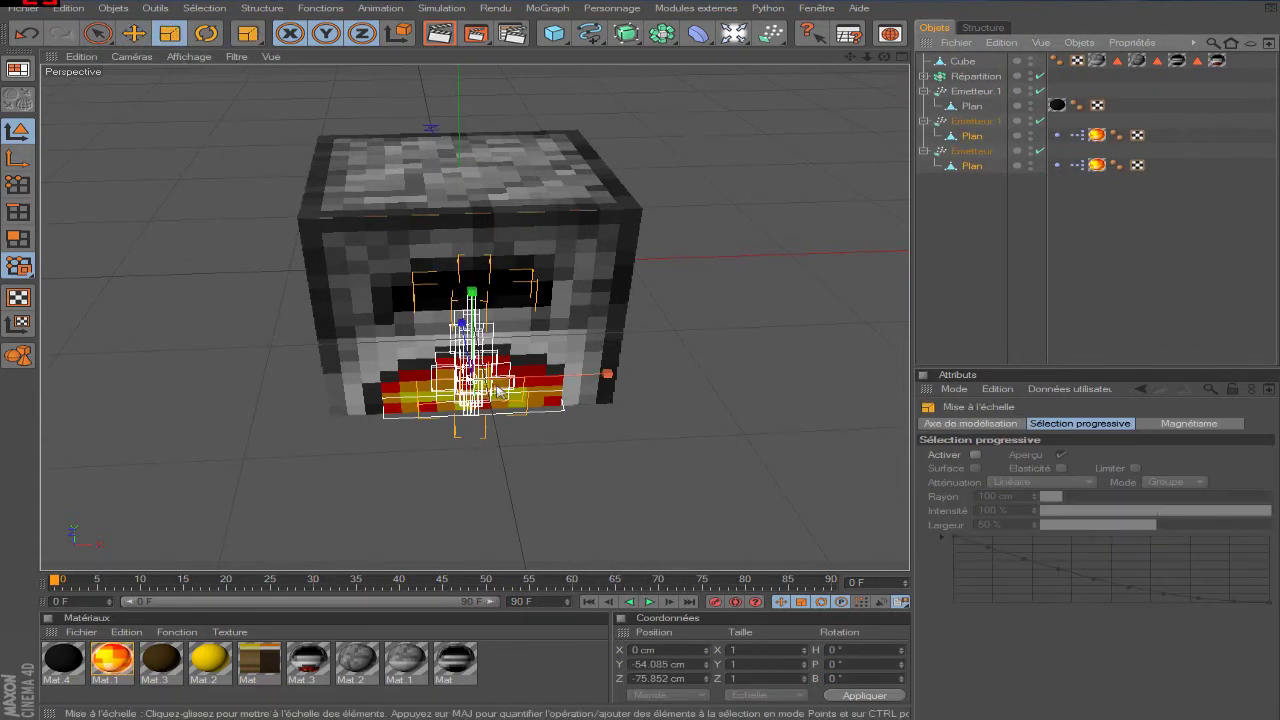
pyautogui.moveTo(476, 385); pyautogui.dragTo(452, 386)
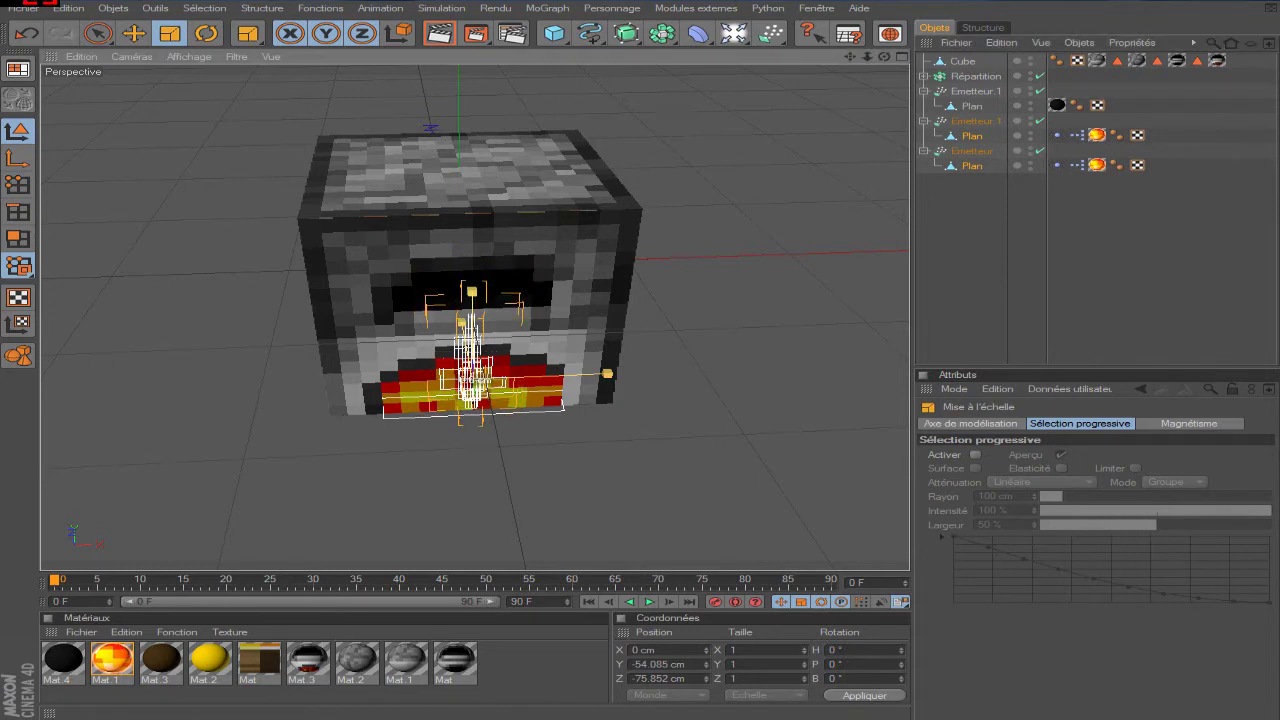
pyautogui.click(980, 230)
pyautogui.click(924, 91)
pyautogui.click(924, 106)
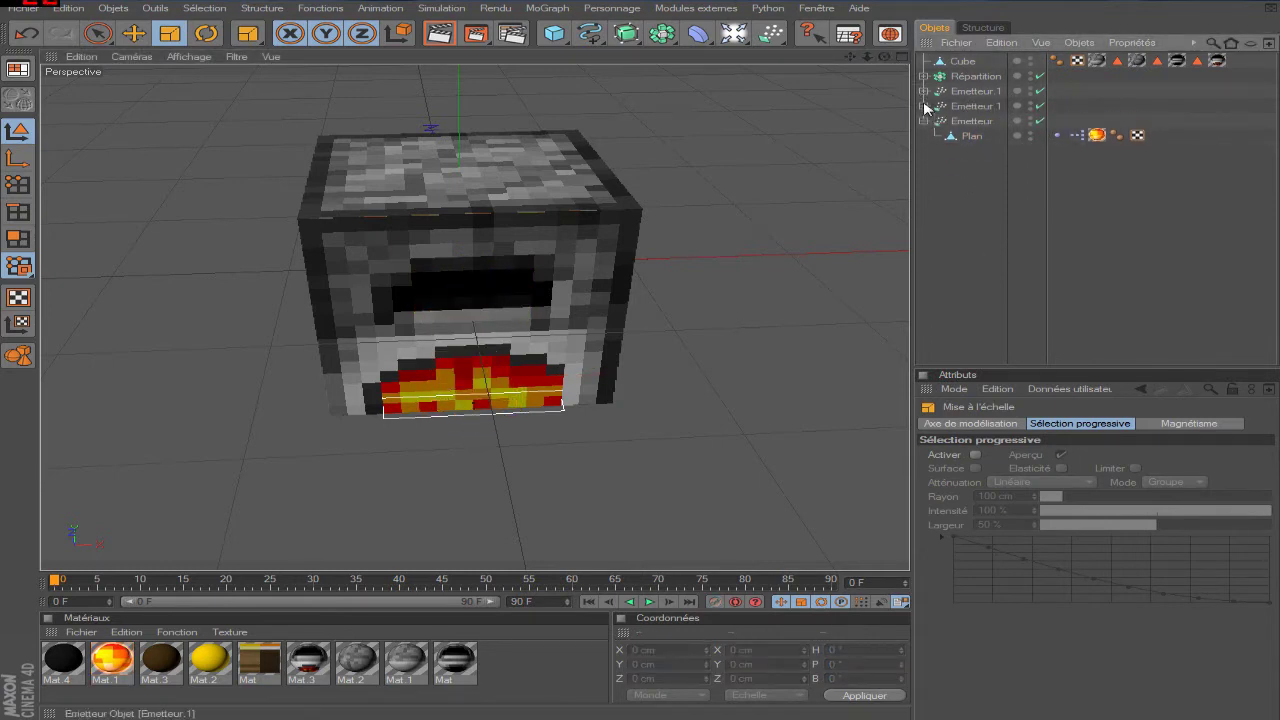
# - Move Répartition to the bottom of the hierarchy and parent the three emitters under Cube
pyautogui.moveTo(970, 76); pyautogui.dragTo(958, 211)
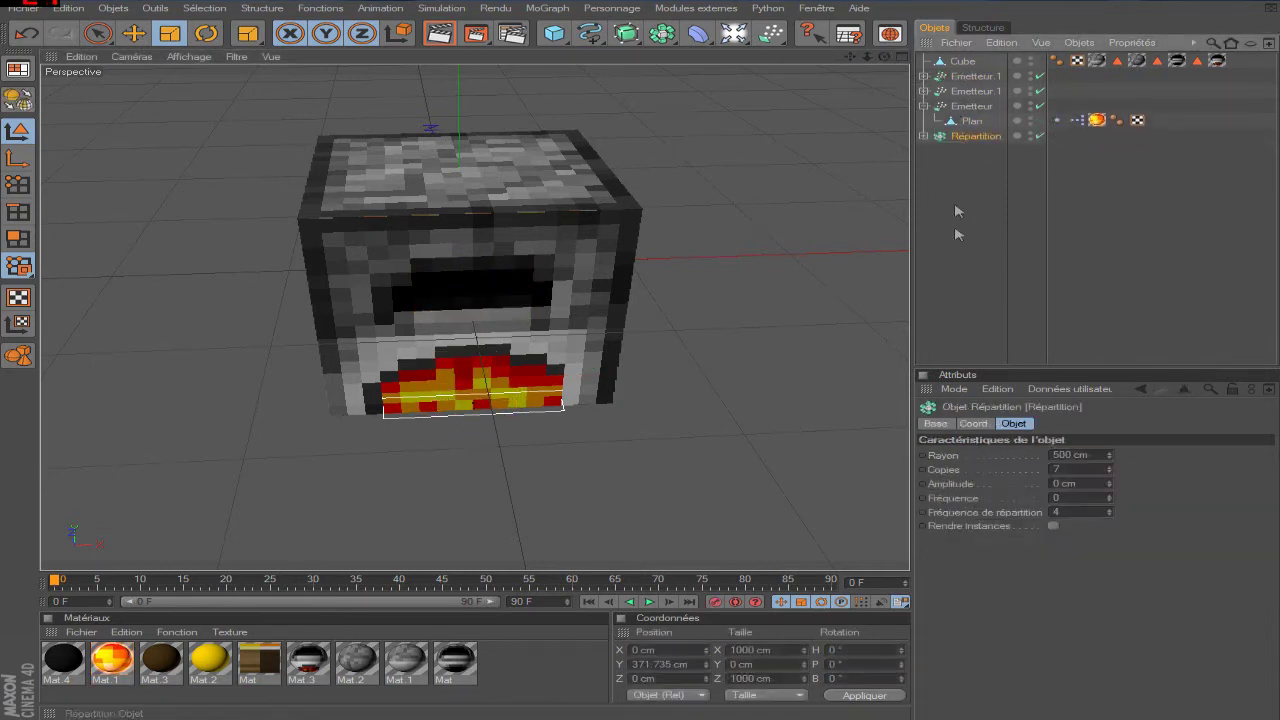
pyautogui.click(924, 106)
pyautogui.click(969, 77)
pyautogui.keyDown('shift'); pyautogui.click(975, 104); pyautogui.keyUp('shift')
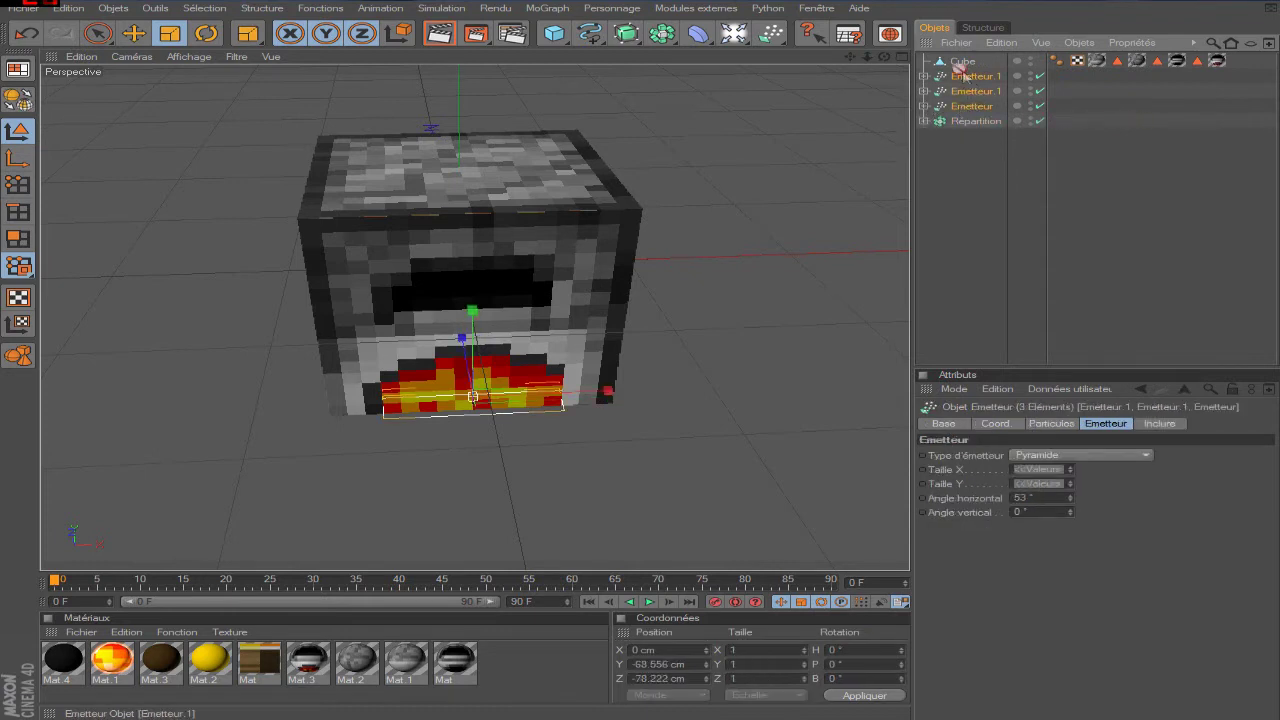
pyautogui.moveTo(960, 66); pyautogui.dragTo(962, 62)
# - Collapse the Cube and rename it fOUR
pyautogui.click(962, 61)
pyautogui.click(924, 61)
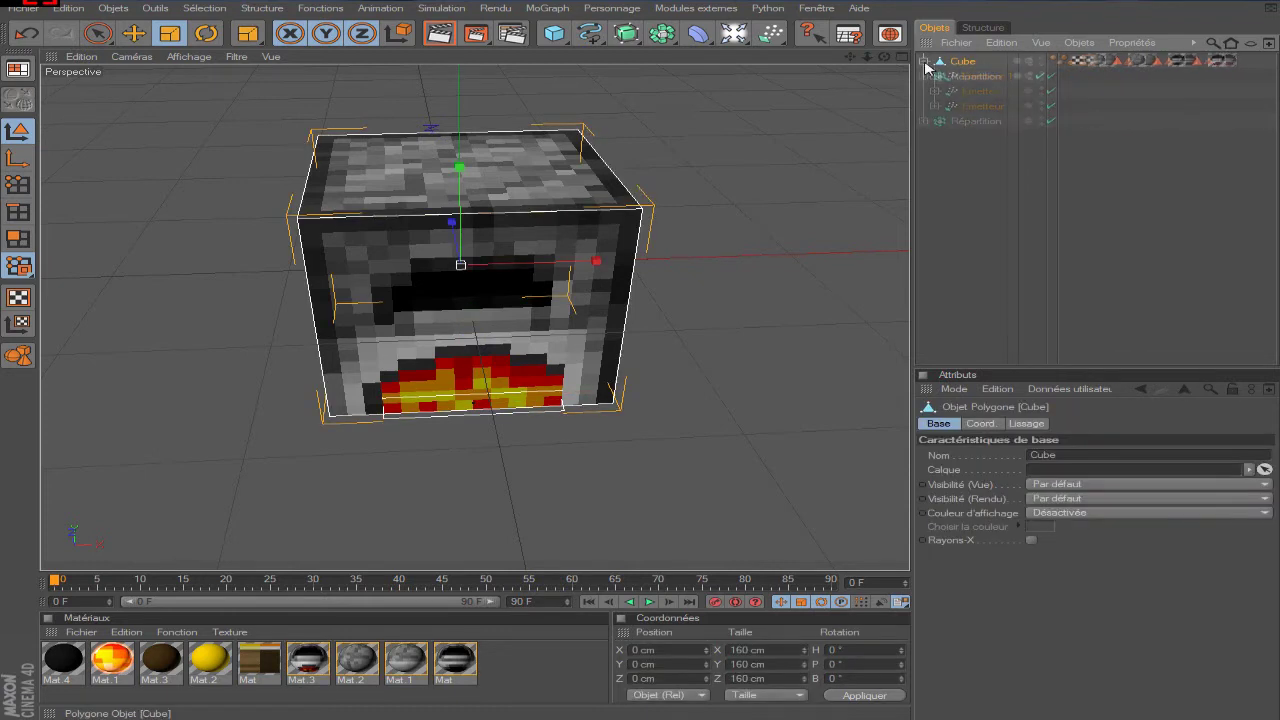
pyautogui.click(924, 61)
pyautogui.doubleClick(966, 61)
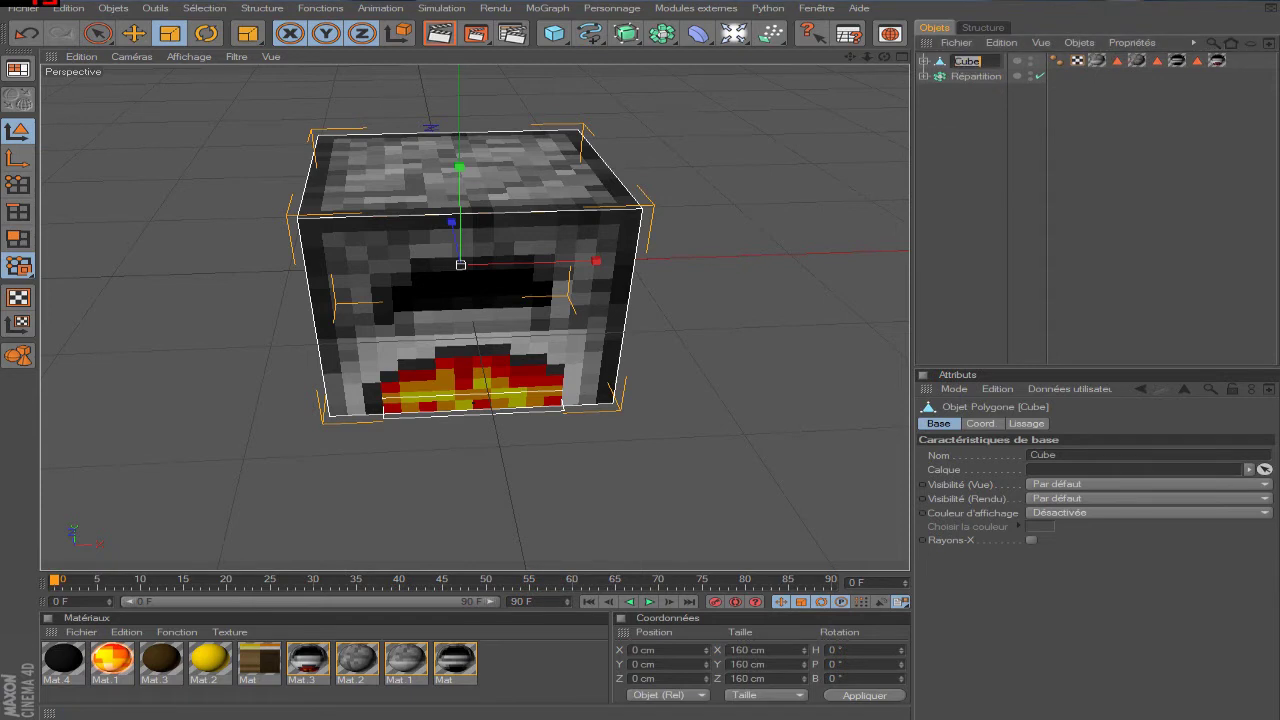
pyautogui.write('FOUR')
pyautogui.press('Return')
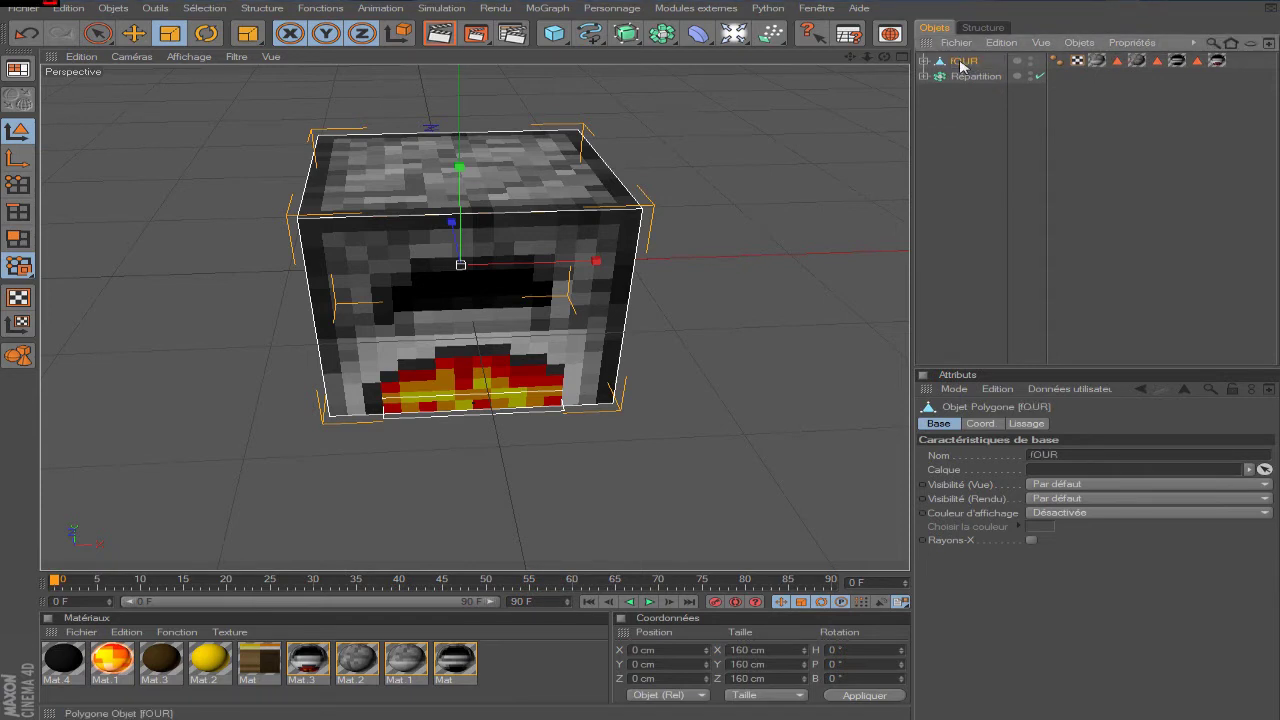
pyautogui.click(958, 105)
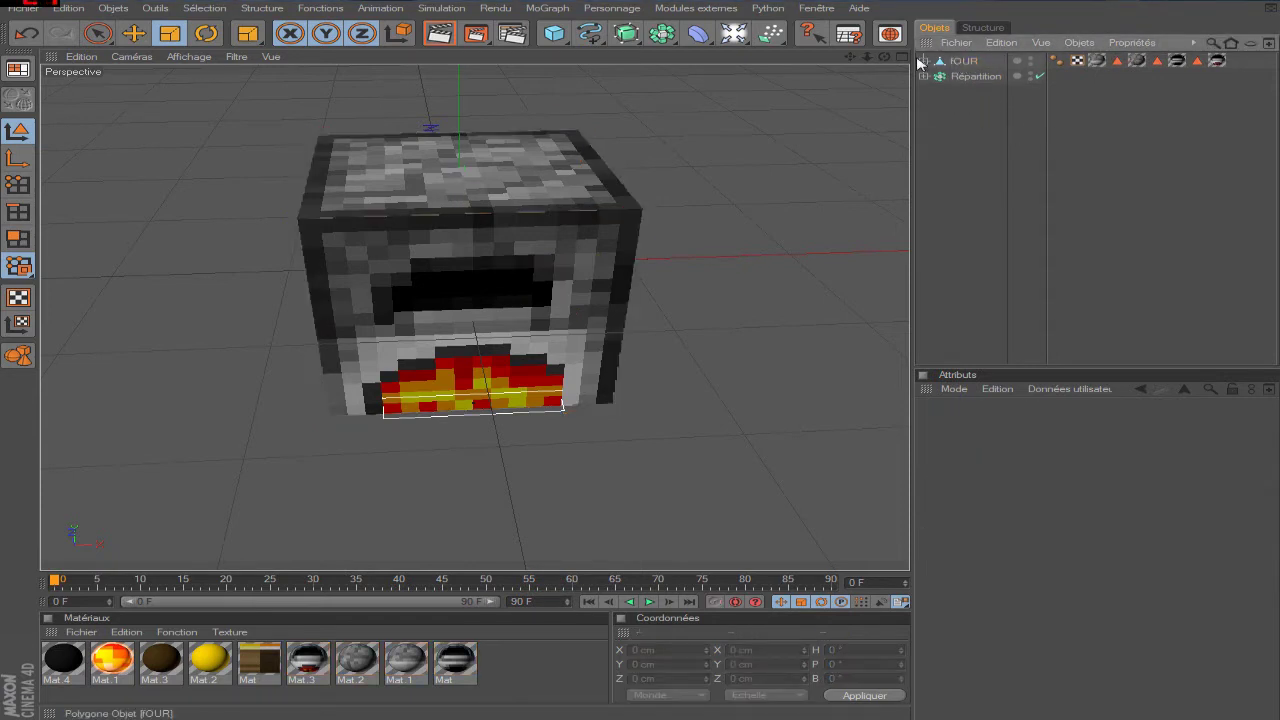
# - Add a light with Volumétrique visible lighting and an orange colour
pyautogui.moveTo(733, 33); pyautogui.dragTo(745, 44)
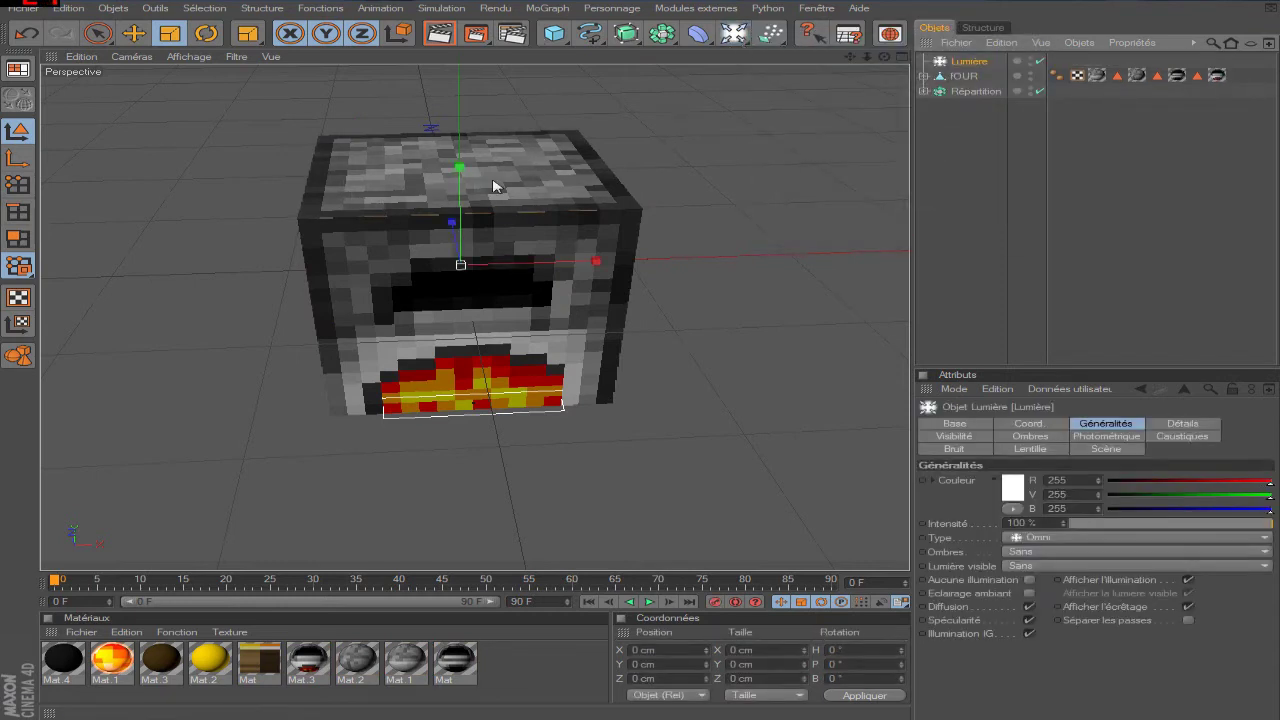
pyautogui.click(1088, 566)
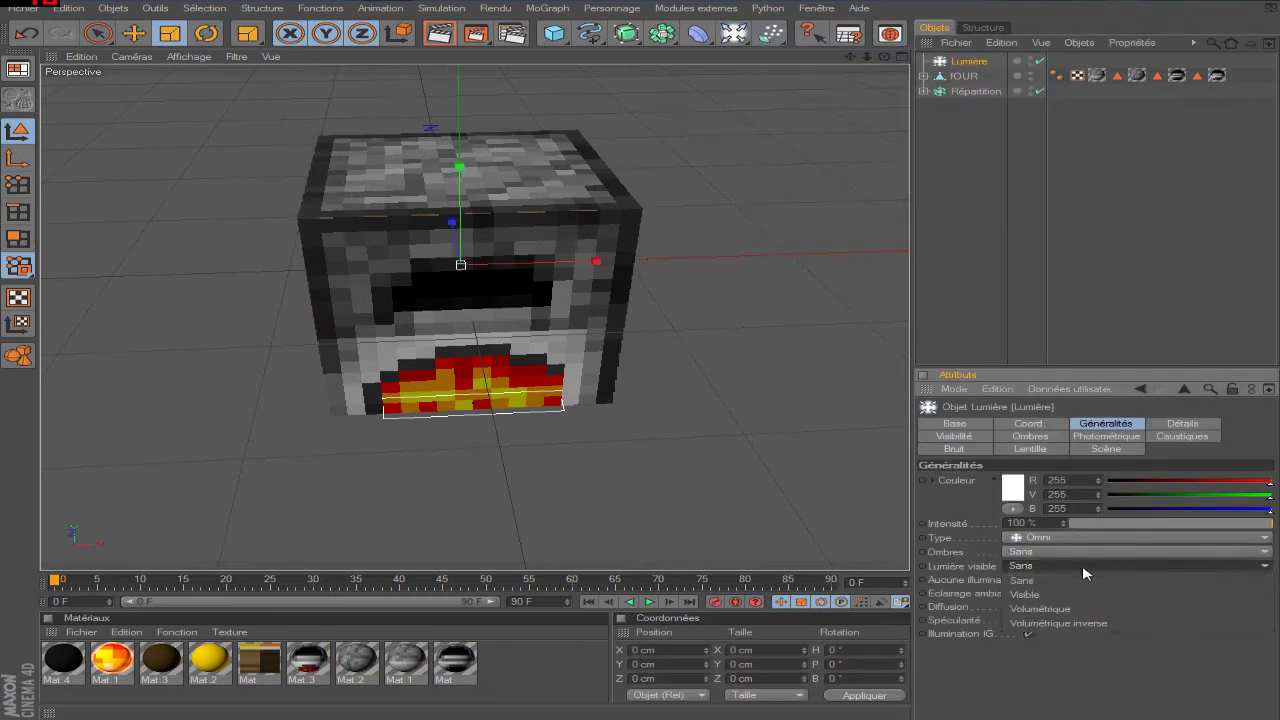
pyautogui.click(1088, 609)
pyautogui.click(1015, 487)
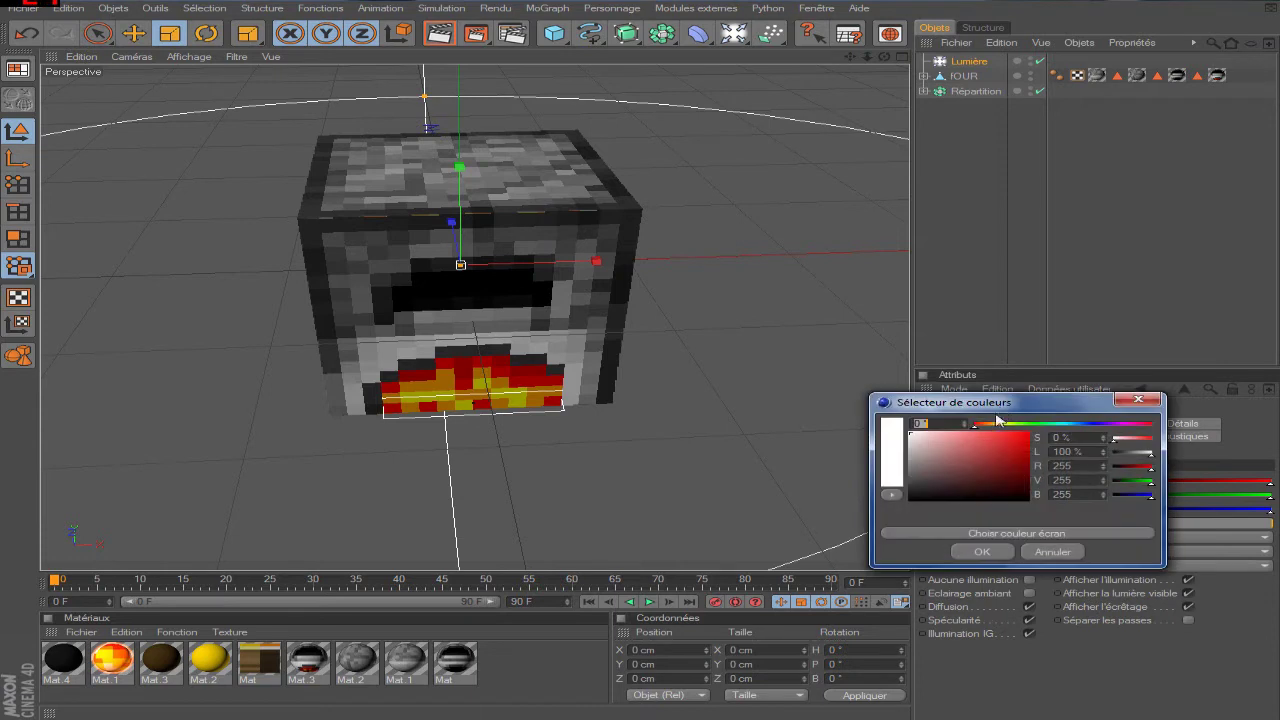
pyautogui.click(997, 425)
pyautogui.click(968, 552)
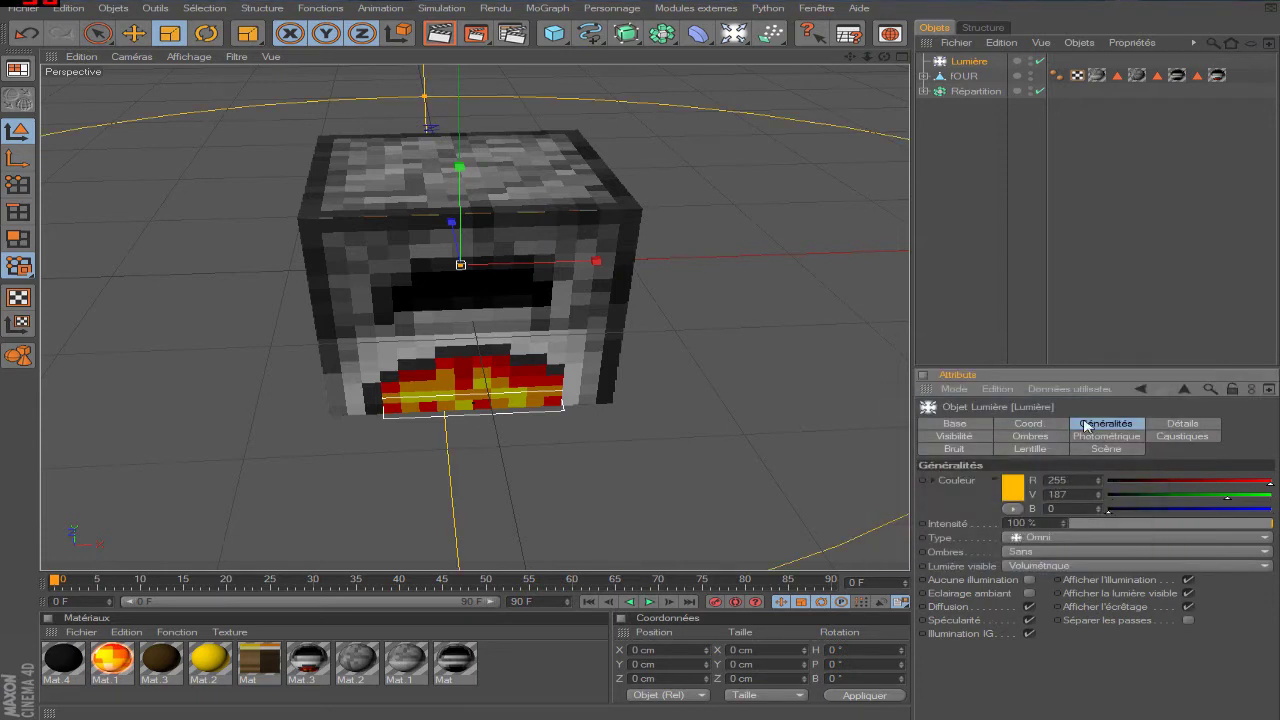
# - Lower the light's Distance externe below 500 cm in the Visibilité settings
pyautogui.click(1040, 438)
pyautogui.click(952, 437)
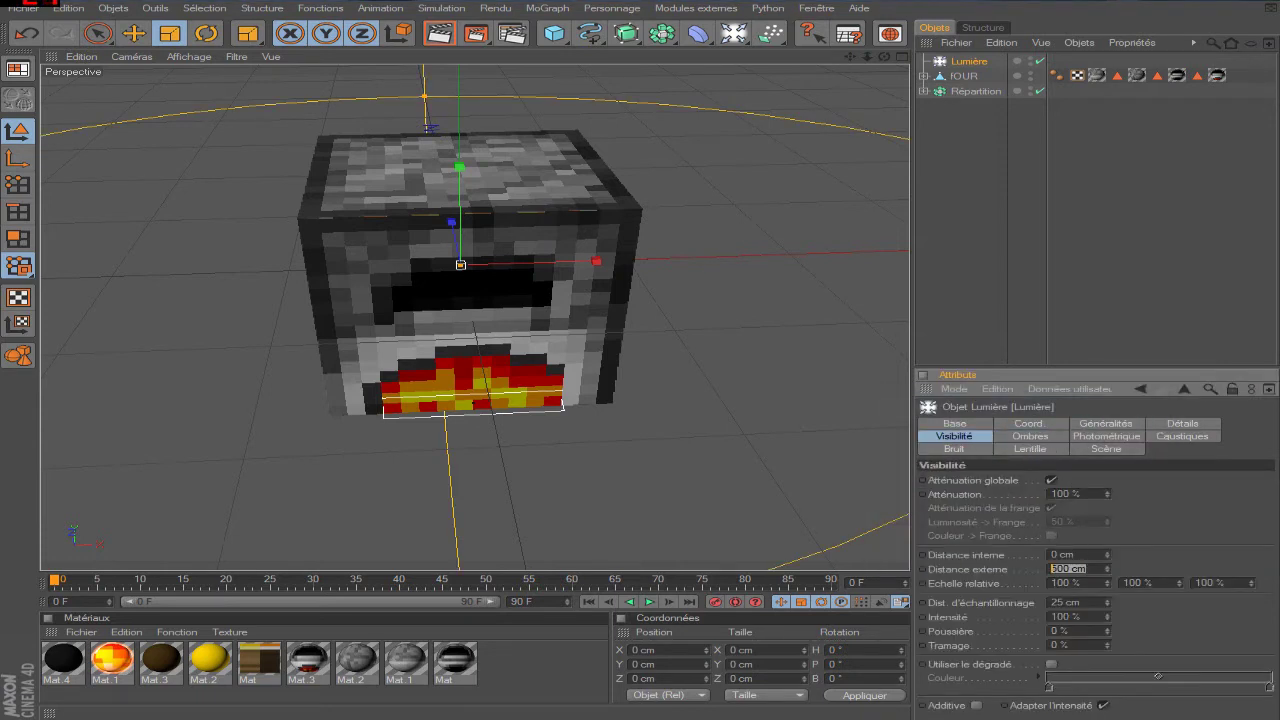
pyautogui.click(1084, 568)
pyautogui.press('Return')
pyautogui.click(131, 36)
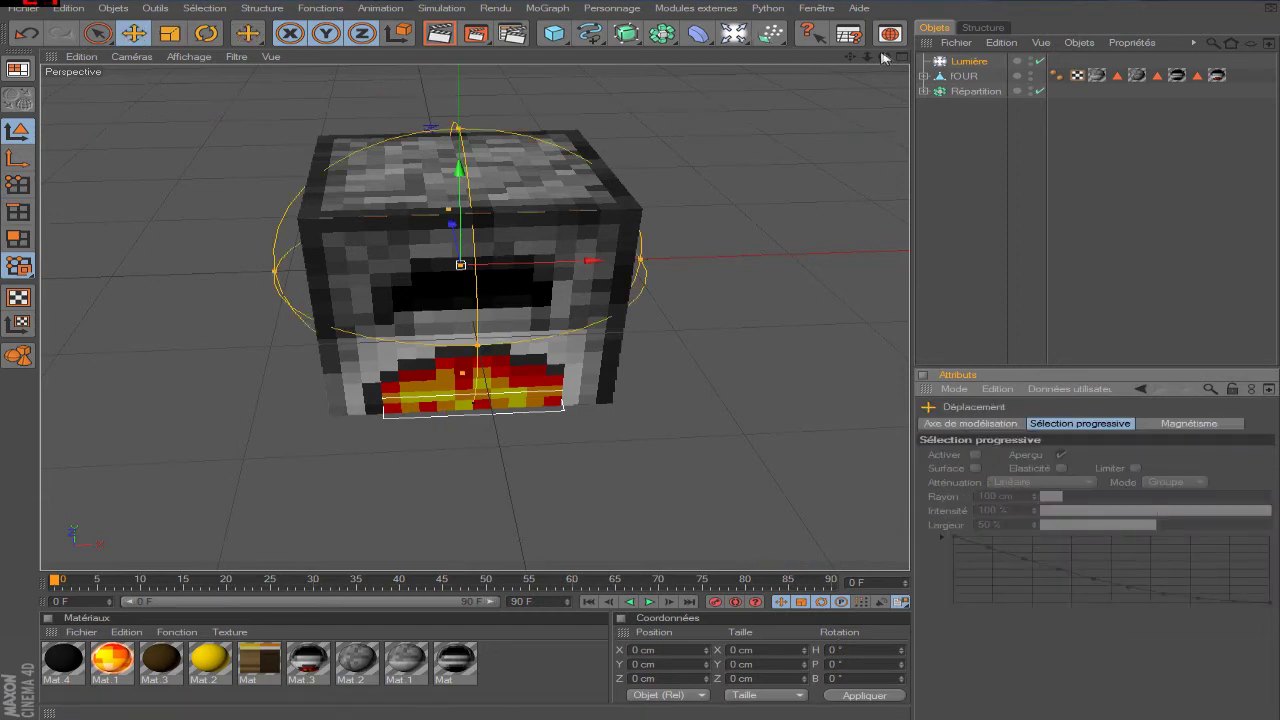
pyautogui.moveTo(889, 62)
pyautogui.mouseDown()
pyautogui.moveTo(417, 271)
pyautogui.moveTo(645, 178)
pyautogui.mouseUp()
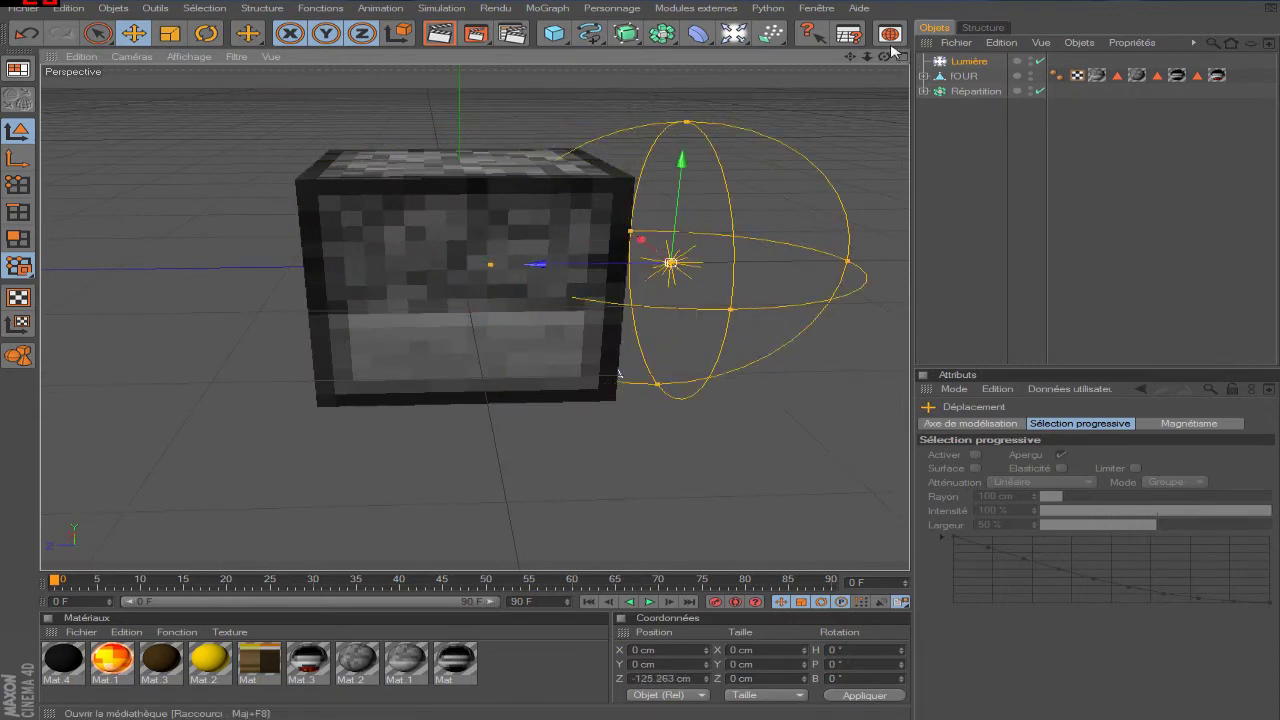
pyautogui.moveTo(897, 68); pyautogui.dragTo(829, 94)
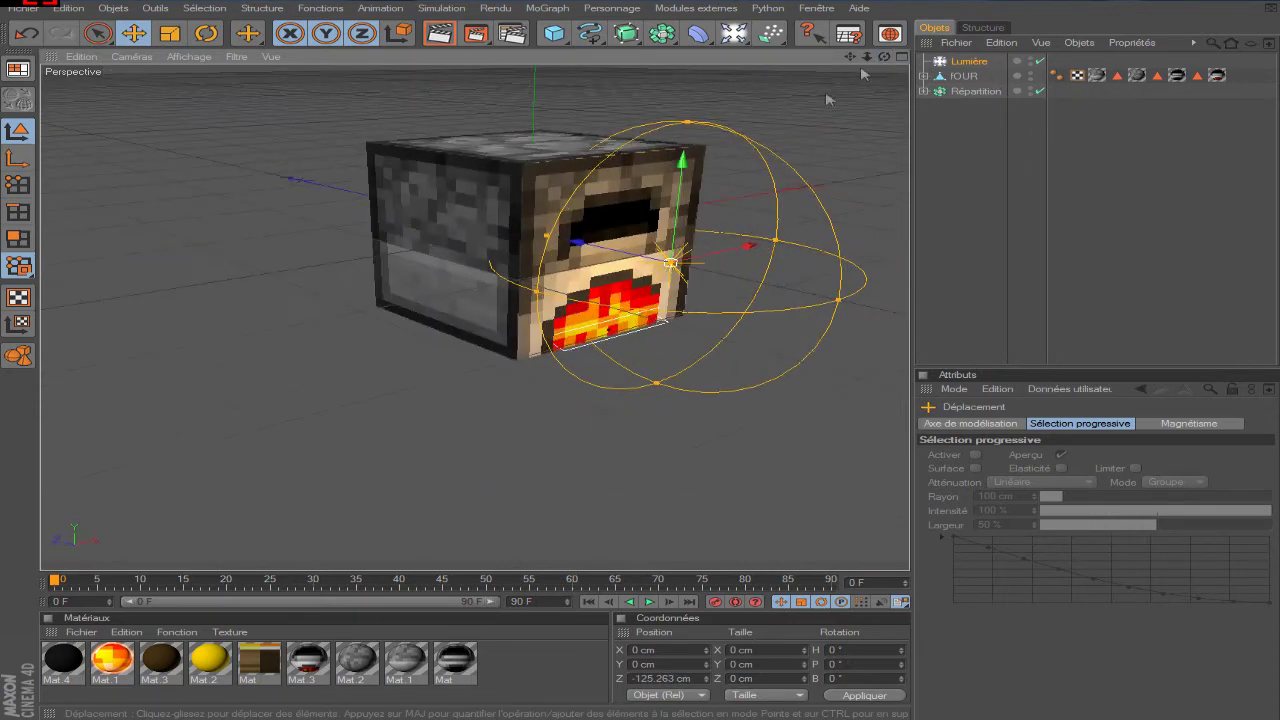
pyautogui.moveTo(670, 262); pyautogui.dragTo(630, 325)
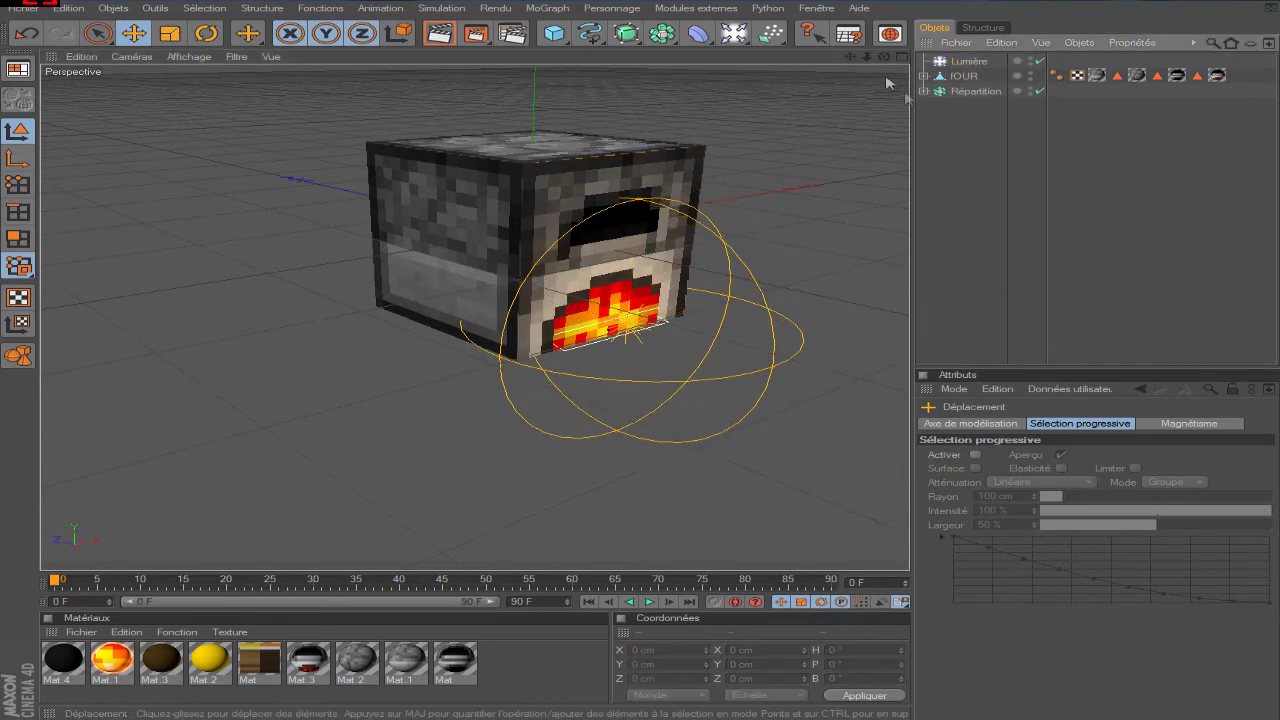
pyautogui.moveTo(850, 56); pyautogui.dragTo(893, 61)
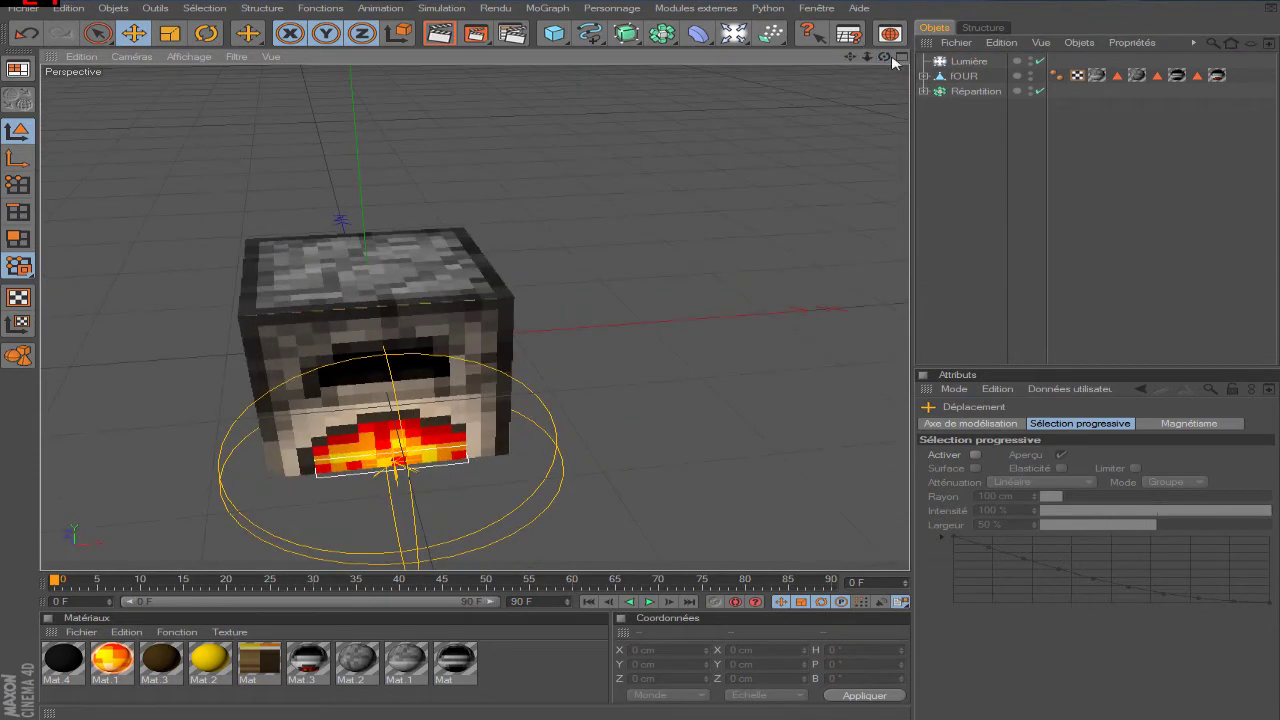
pyautogui.rightClick(960, 78)
pyautogui.moveTo(1041, 84)
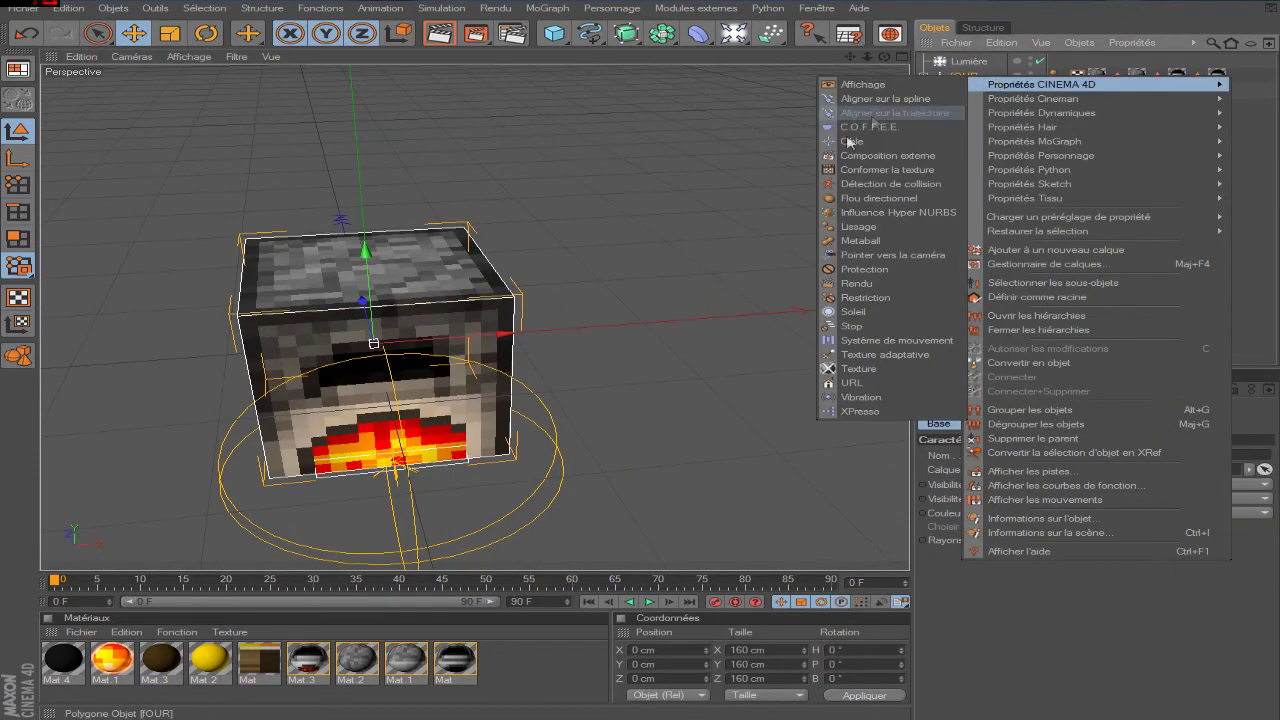
# - Add an XPresso tag to fOUR and create a user-data group with an Activation entry
pyautogui.click(880, 416)
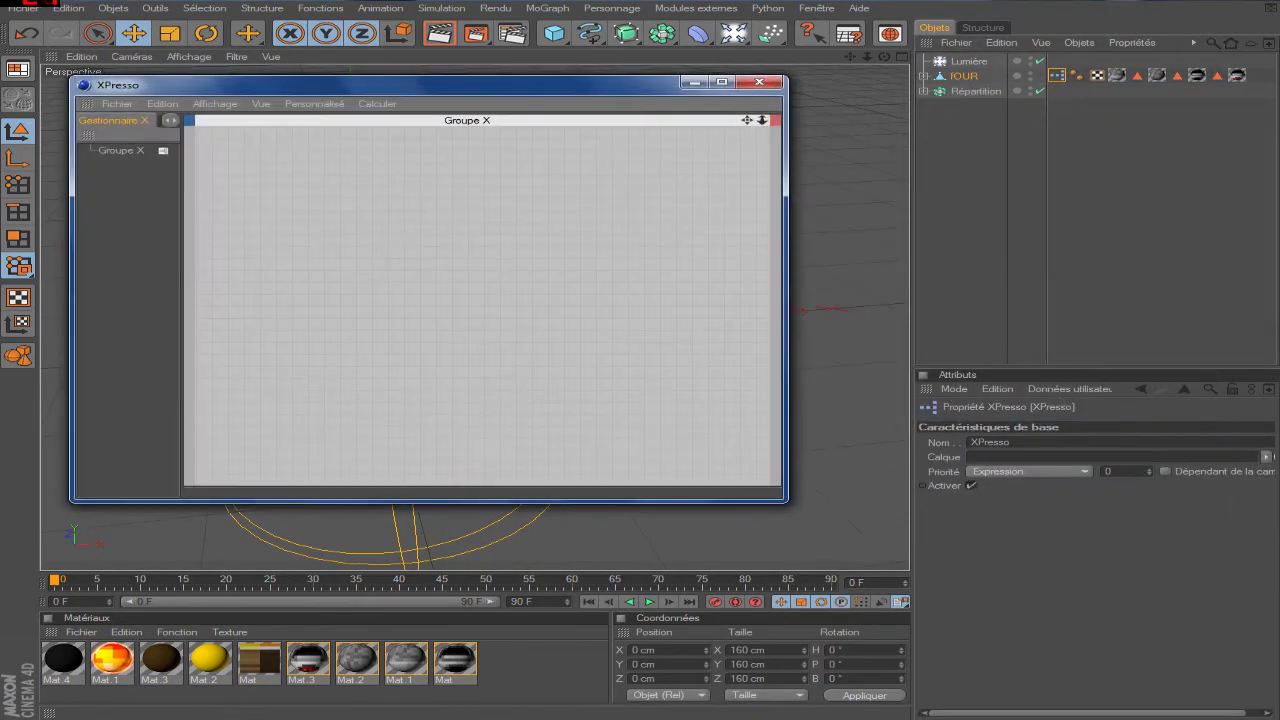
pyautogui.click(1070, 389)
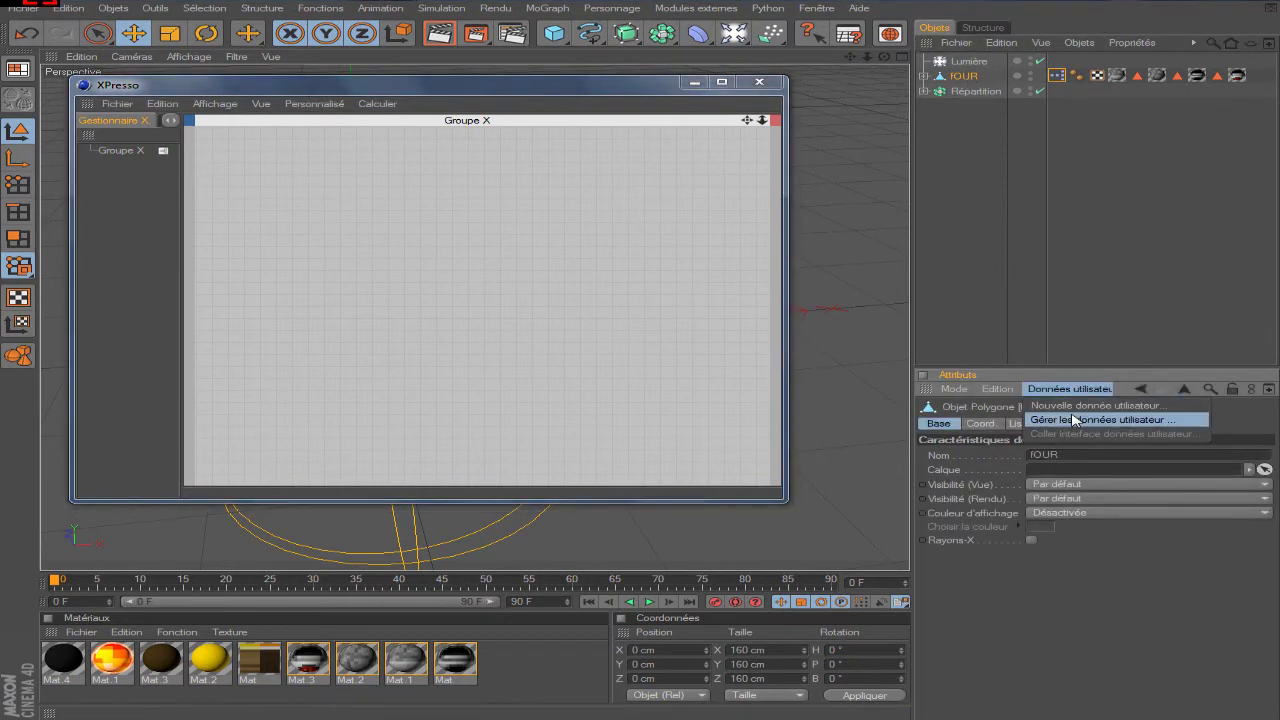
pyautogui.click(1100, 422)
pyautogui.click(570, 225)
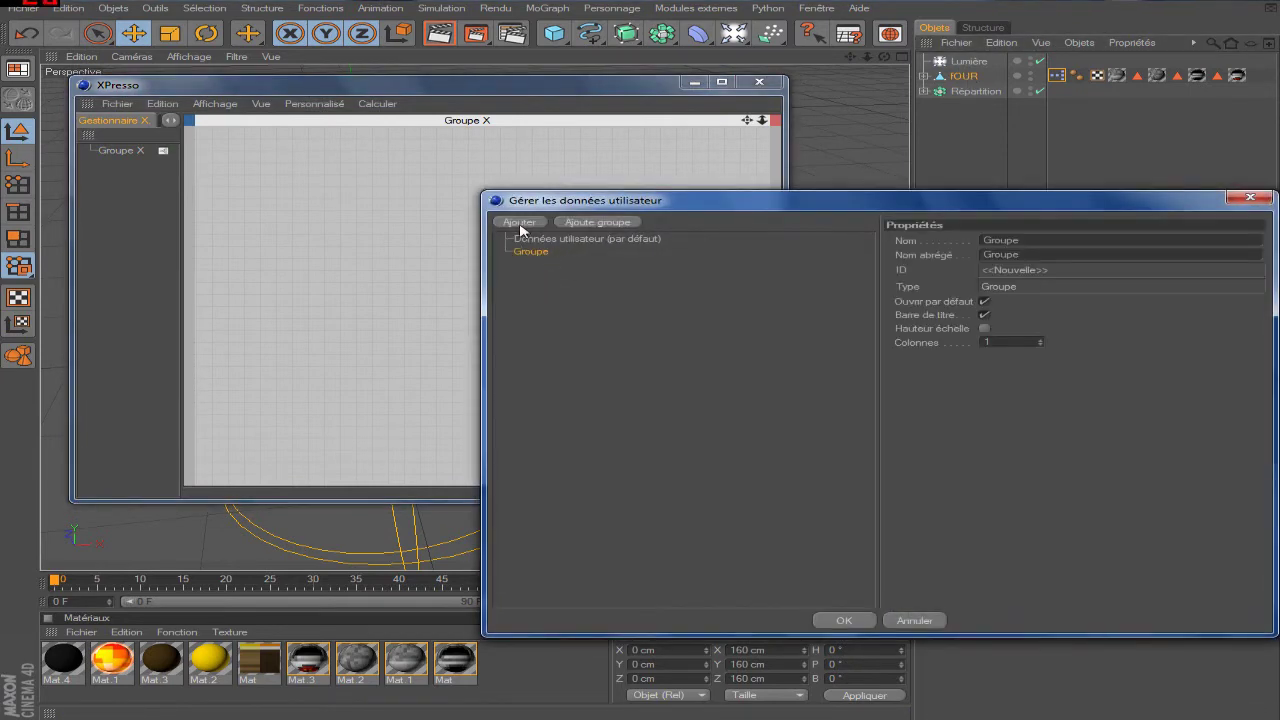
pyautogui.click(519, 222)
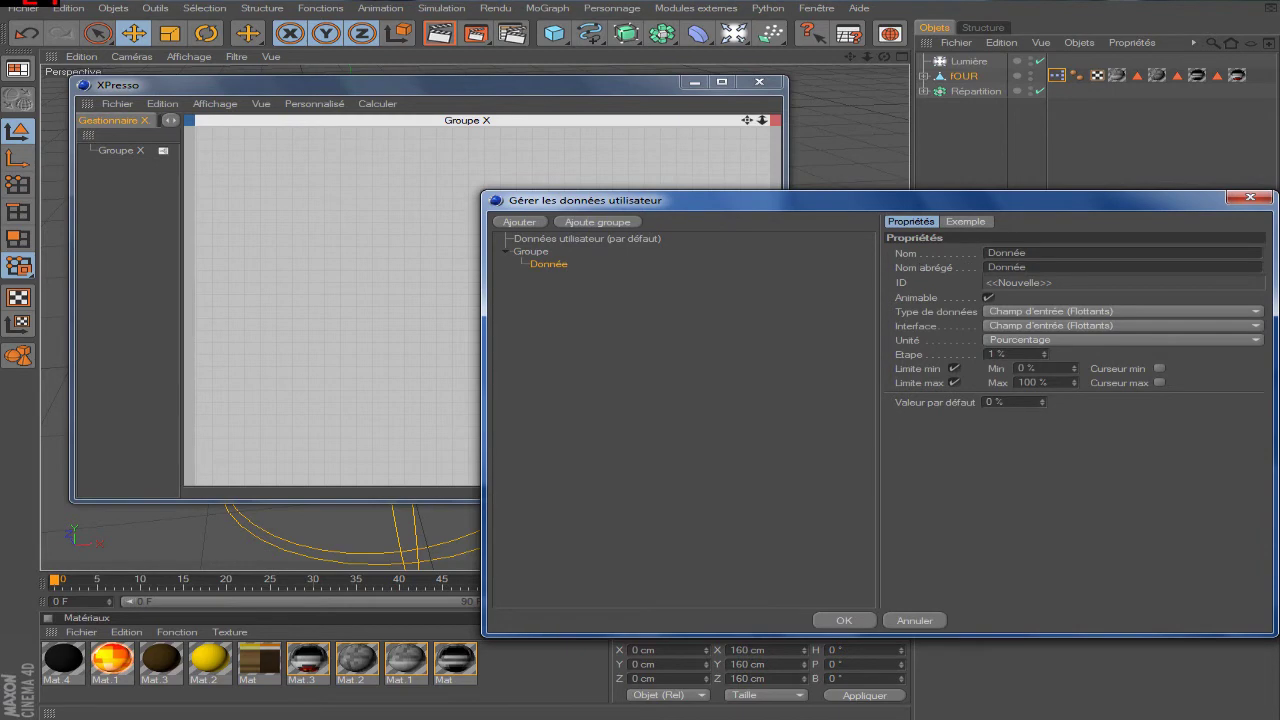
pyautogui.write('Activation')
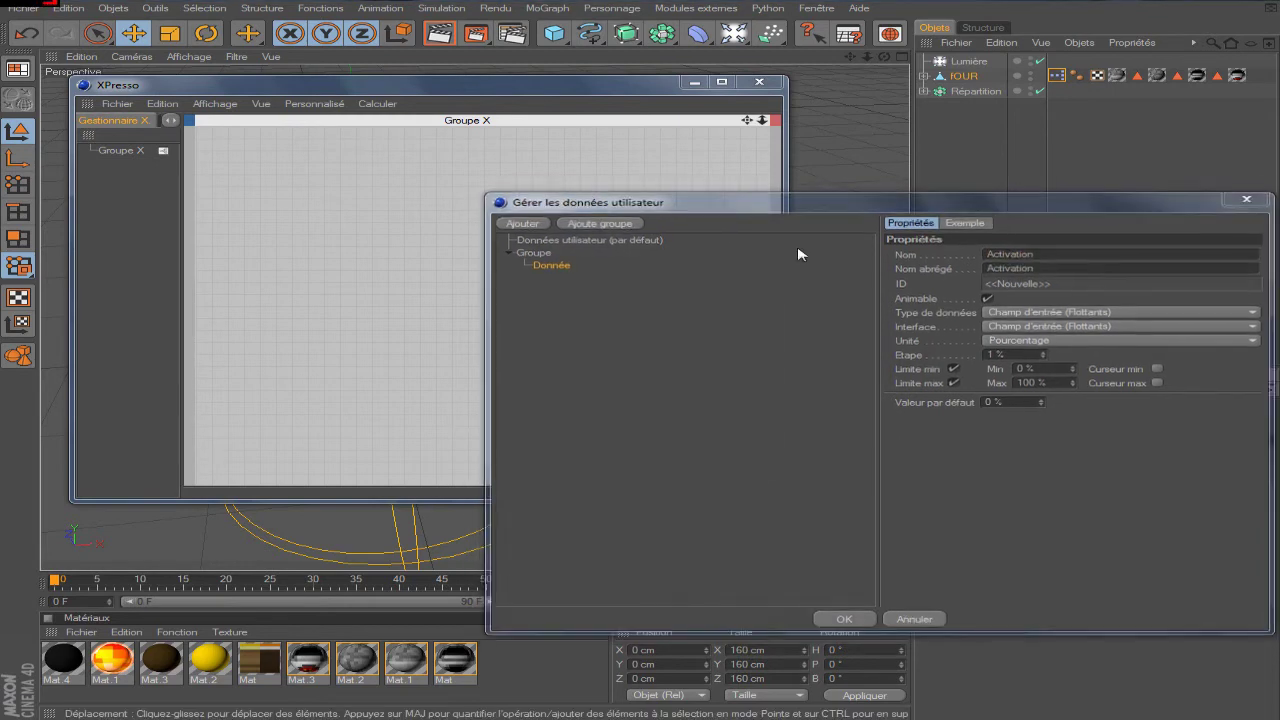
pyautogui.press('Return')
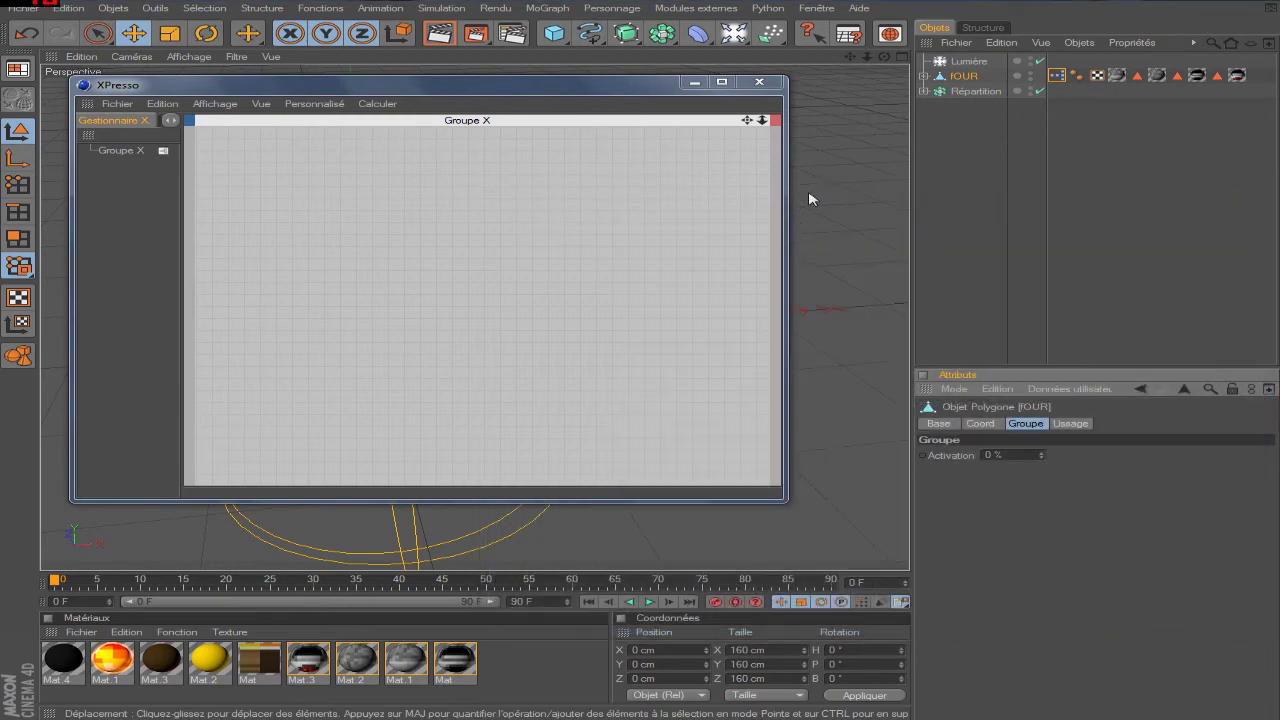
# - Replace the Activation entry with a Case à cocher checkbox and drop fOUR into the XPresso graph
pyautogui.click(1040, 396)
pyautogui.click(1062, 408)
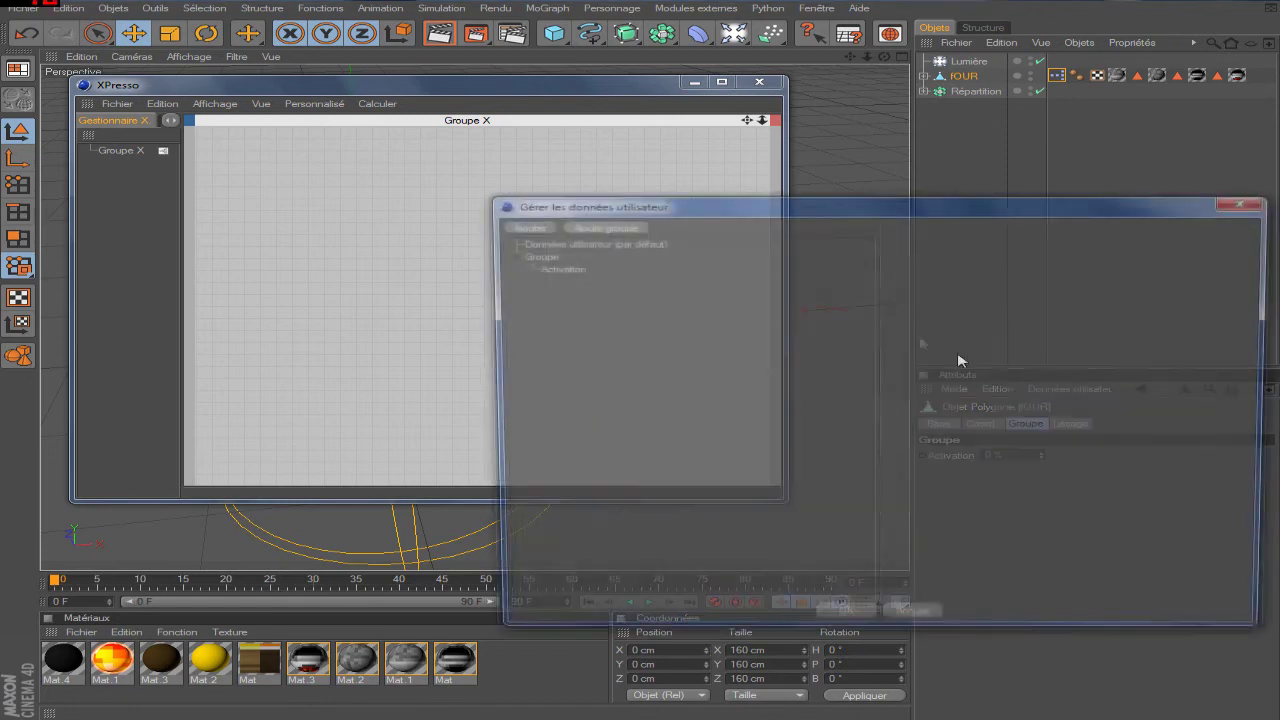
pyautogui.click(555, 268)
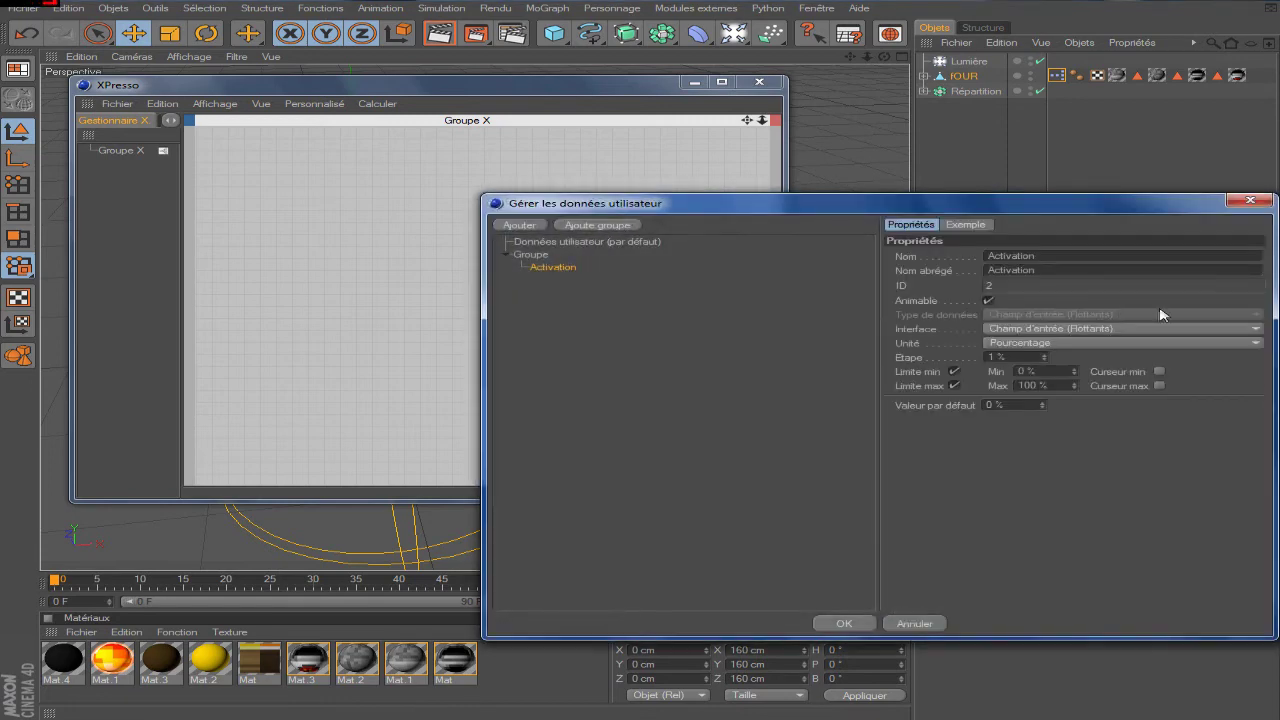
pyautogui.click(518, 256)
pyautogui.click(537, 254)
pyautogui.click(519, 225)
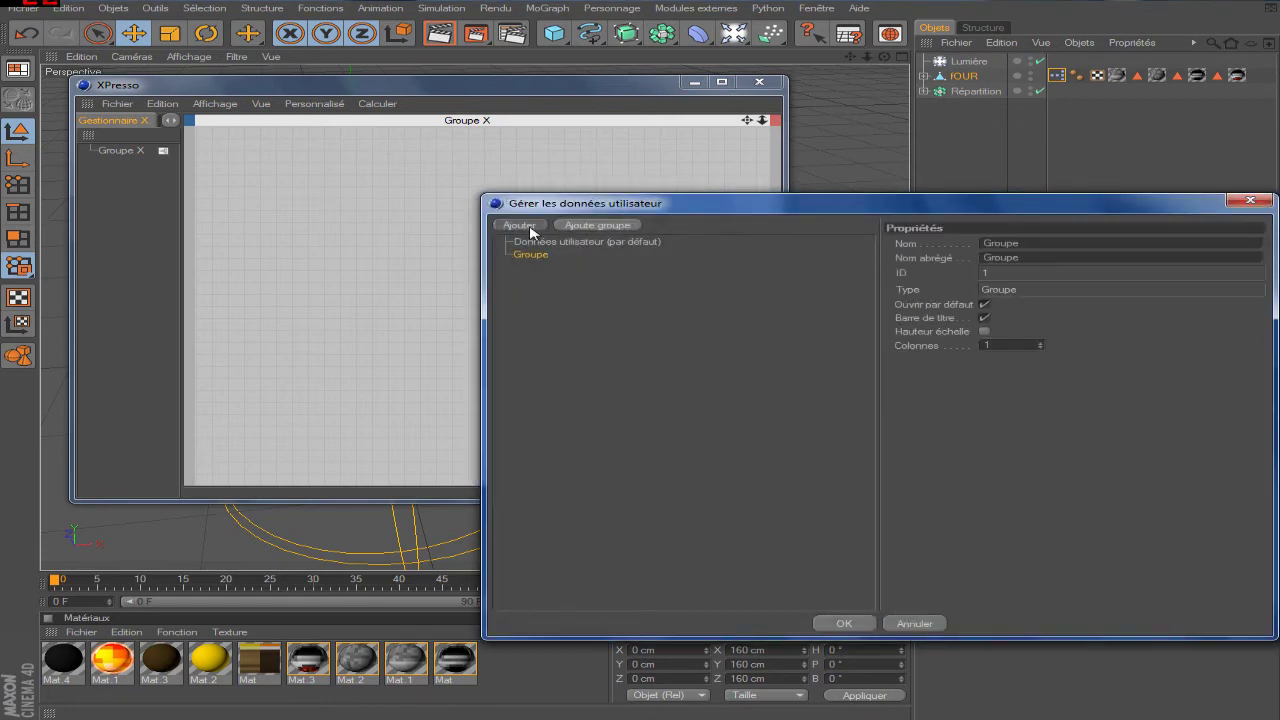
pyautogui.click(1058, 316)
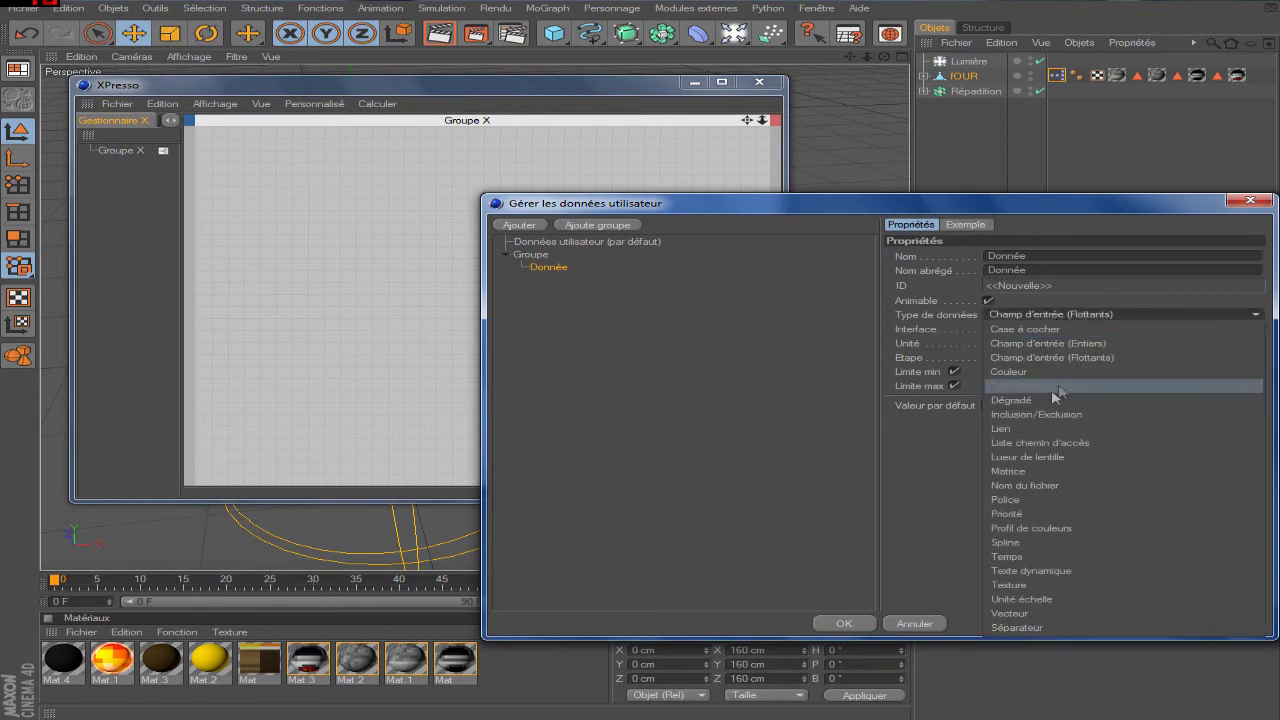
pyautogui.click(985, 329)
pyautogui.click(1250, 200)
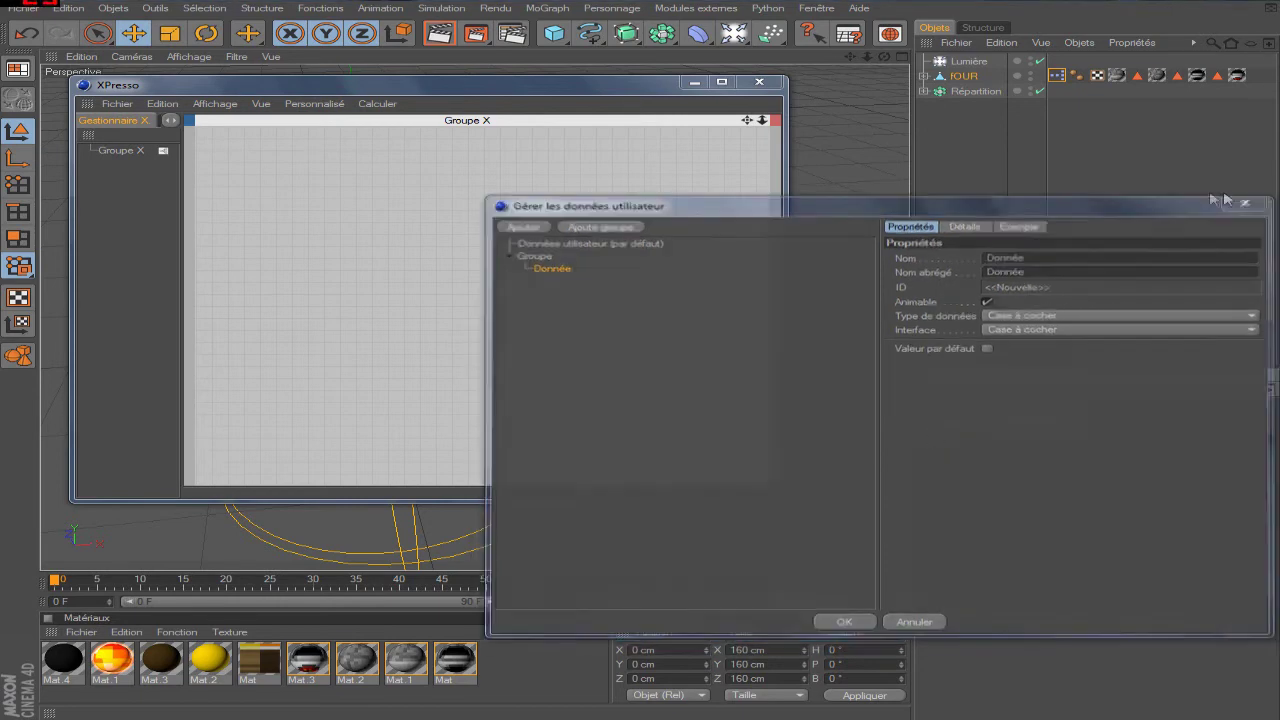
pyautogui.moveTo(306, 199); pyautogui.dragTo(302, 194)
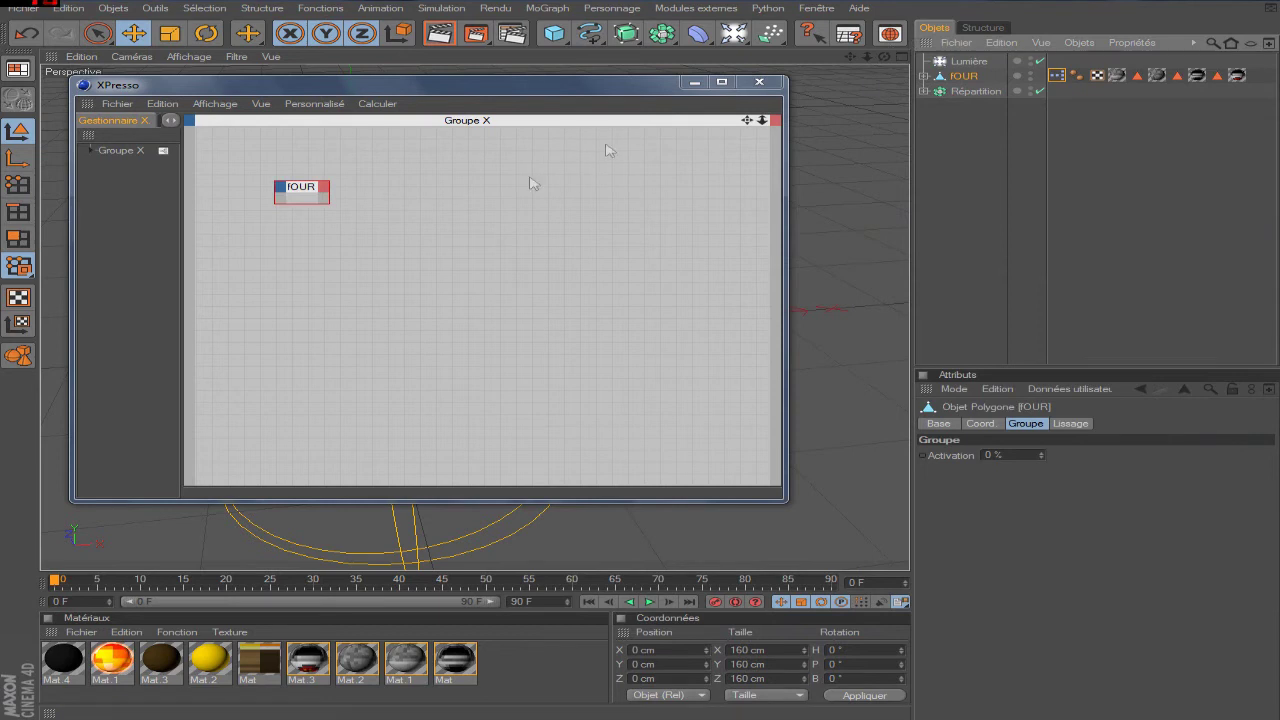
# - Add fOUR's three emitters, the light and Mat.3 as XPresso nodes
pyautogui.click(923, 76)
pyautogui.click(982, 121)
pyautogui.keyDown('shift'); pyautogui.click(982, 92); pyautogui.keyUp('shift')
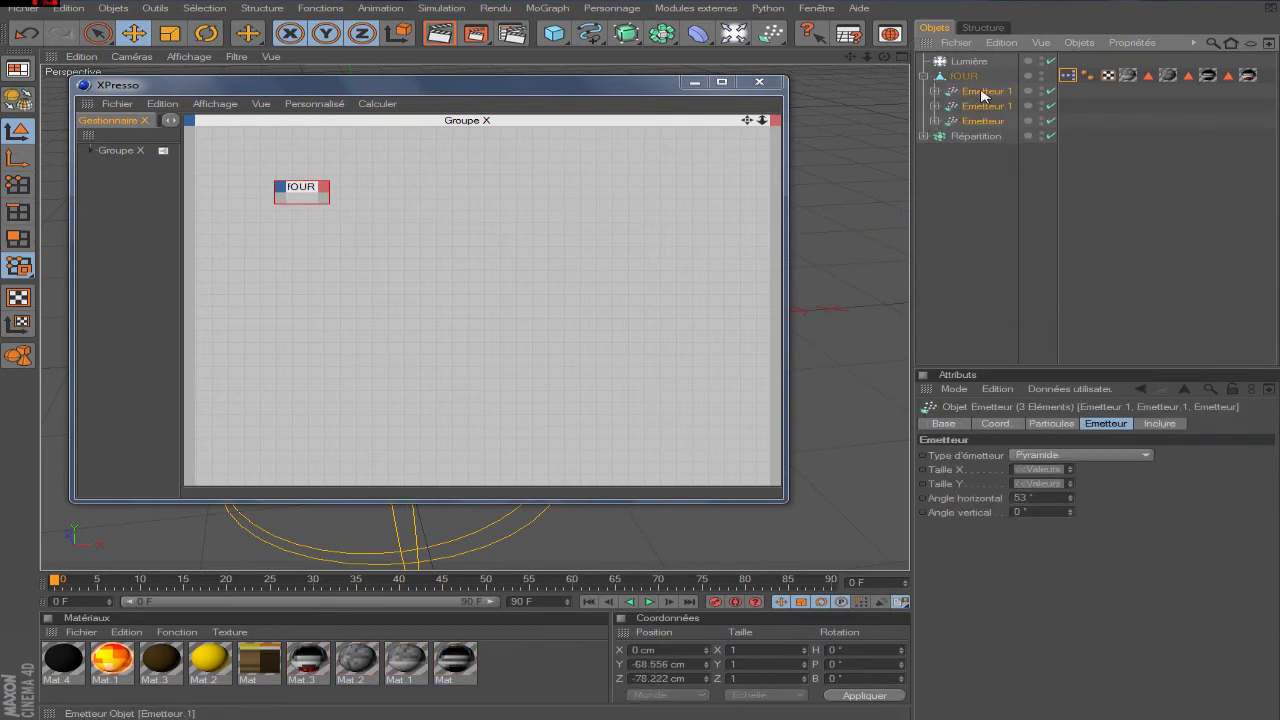
pyautogui.moveTo(541, 207); pyautogui.dragTo(540, 200)
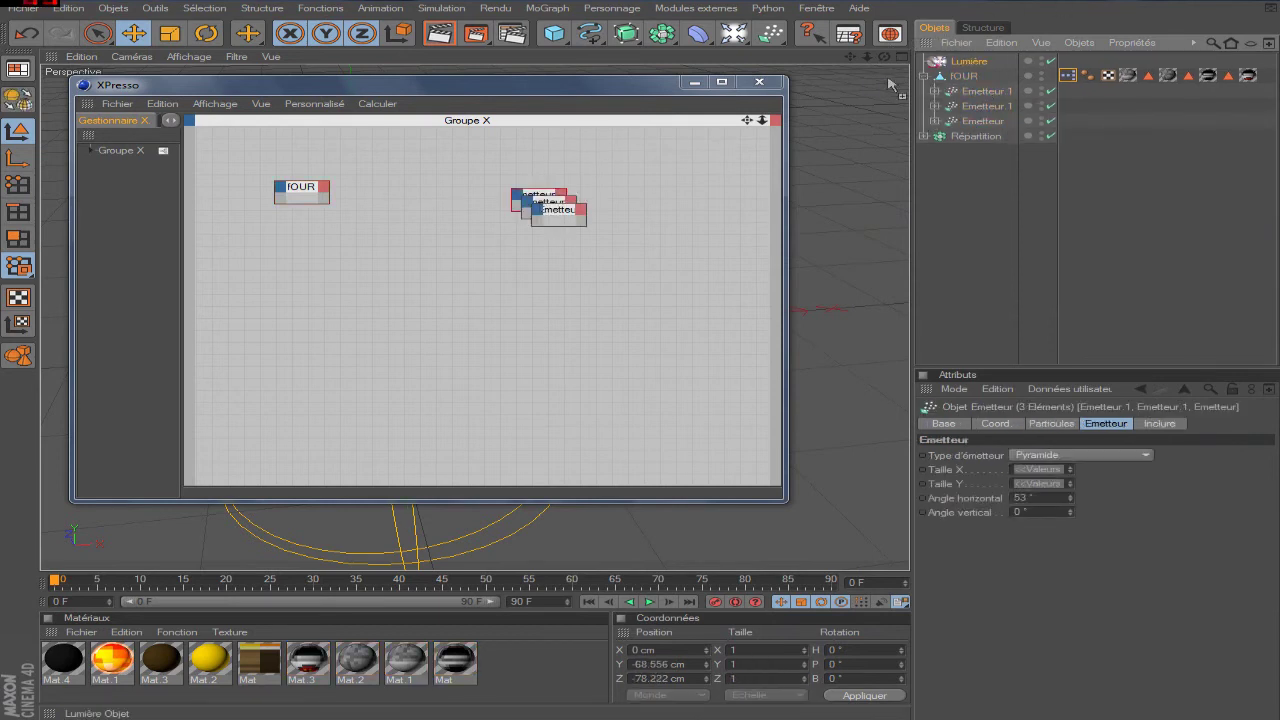
pyautogui.moveTo(552, 299); pyautogui.dragTo(550, 296)
pyautogui.moveTo(272, 660); pyautogui.dragTo(450, 362)
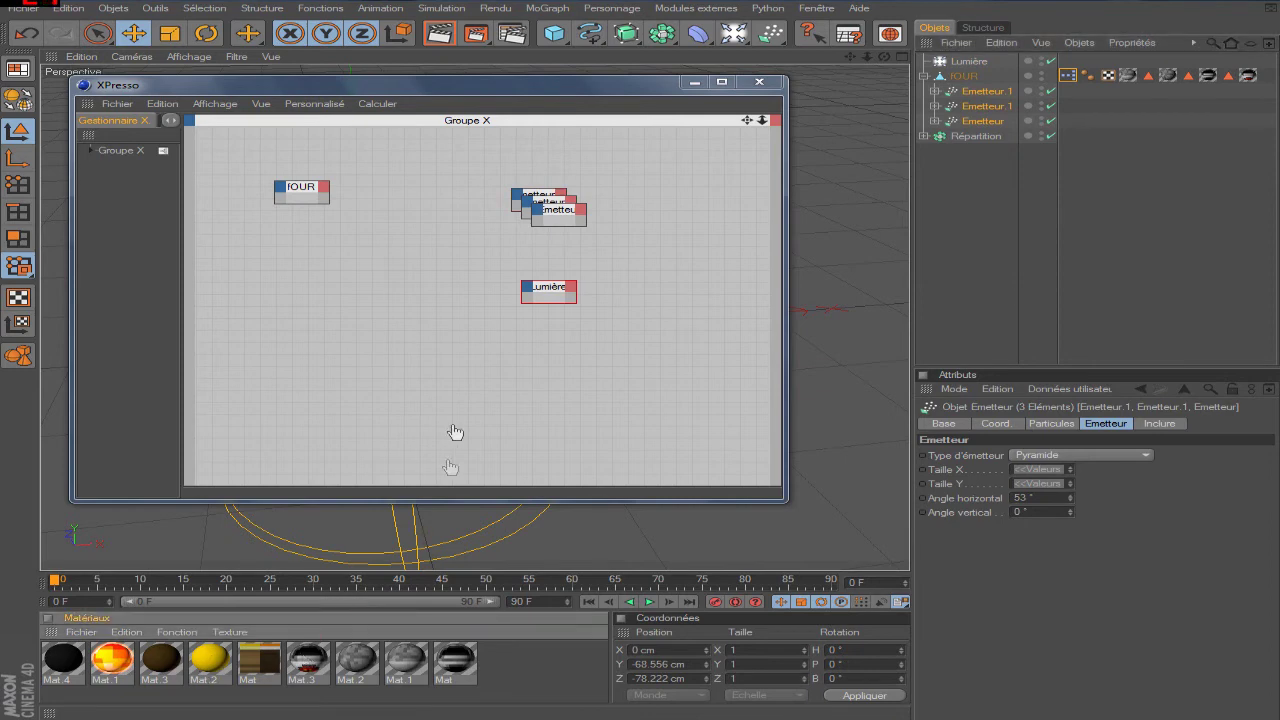
# - Expose Mat.3's Active input port and the light's Visibilité input port
pyautogui.click(428, 358)
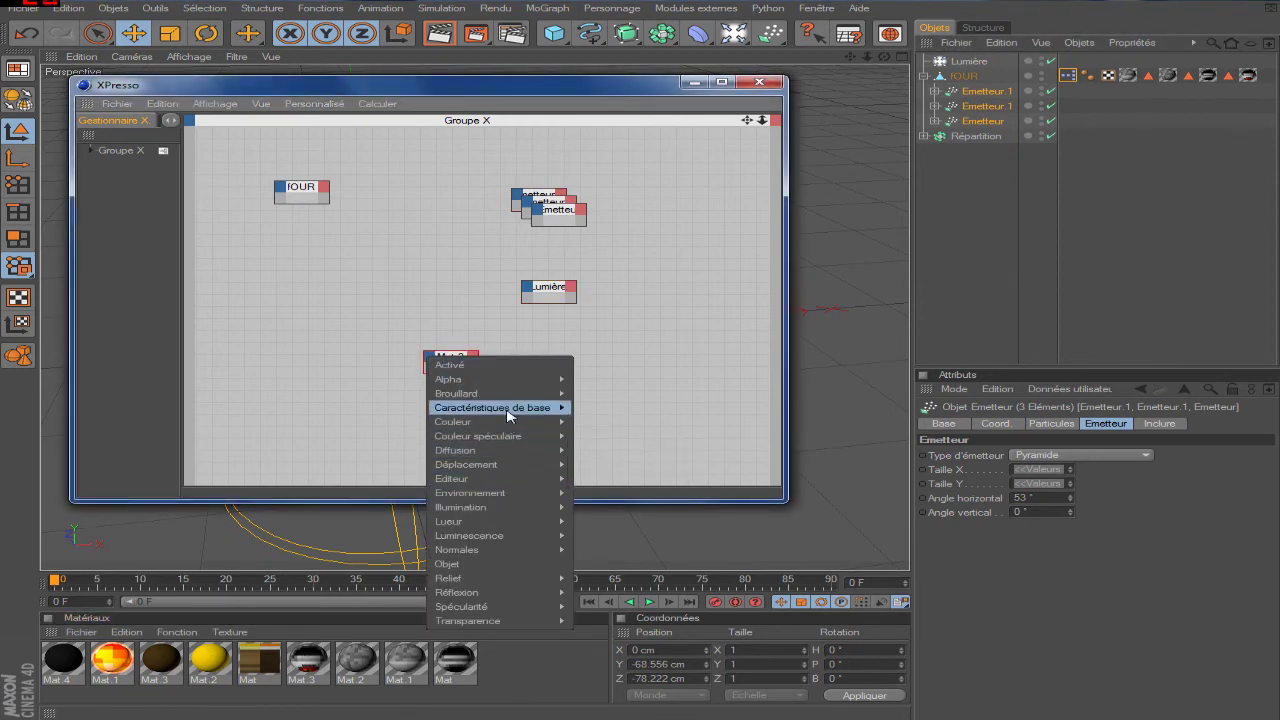
pyautogui.moveTo(492, 407)
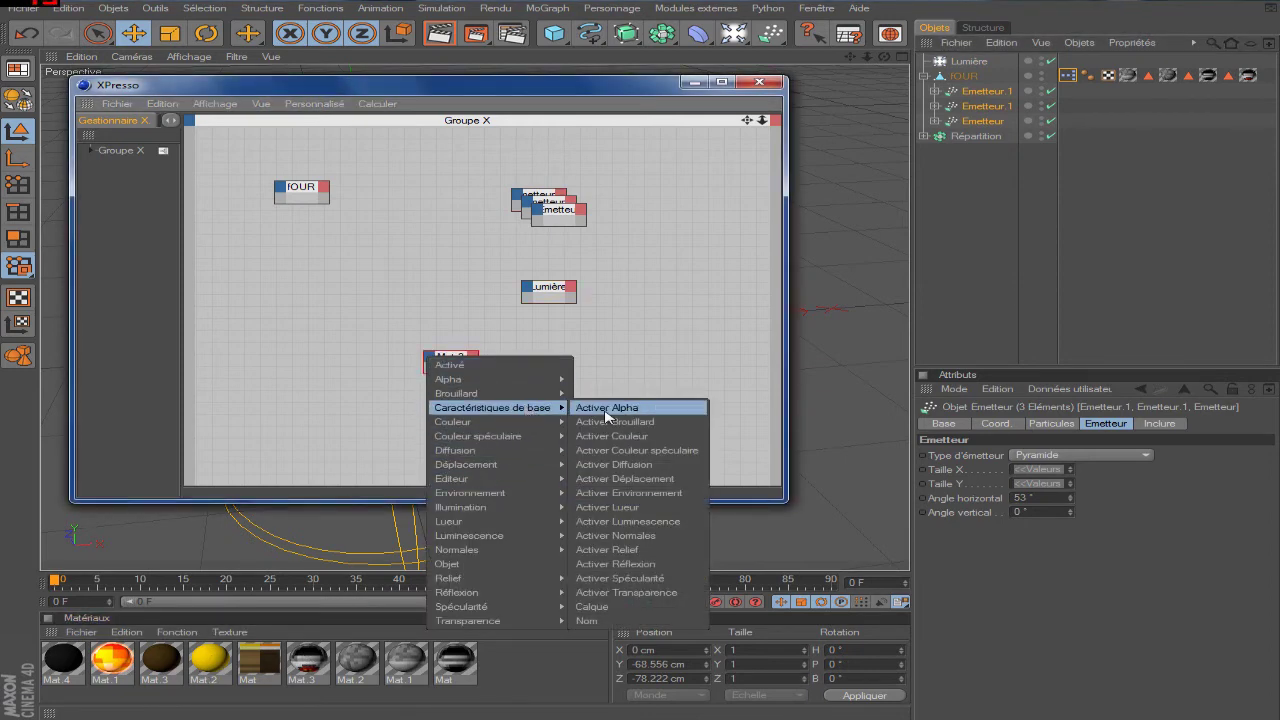
pyautogui.click(500, 365)
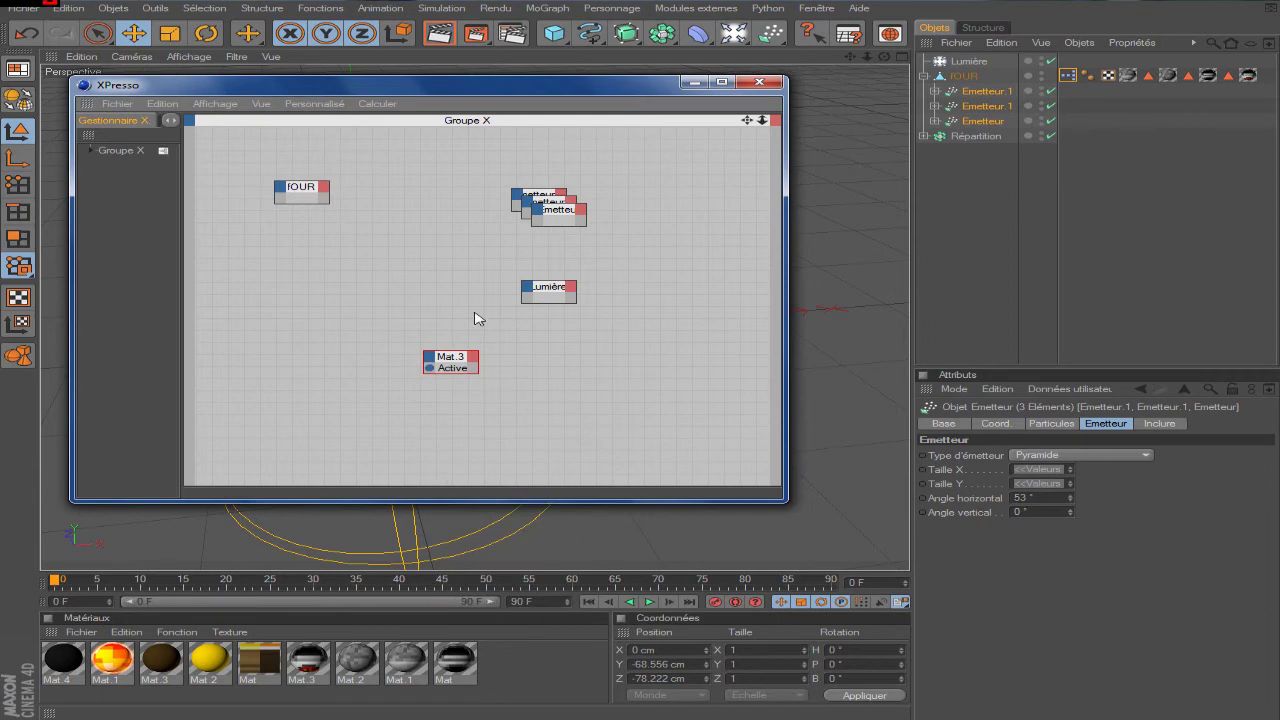
pyautogui.click(527, 287)
pyautogui.moveTo(597, 323)
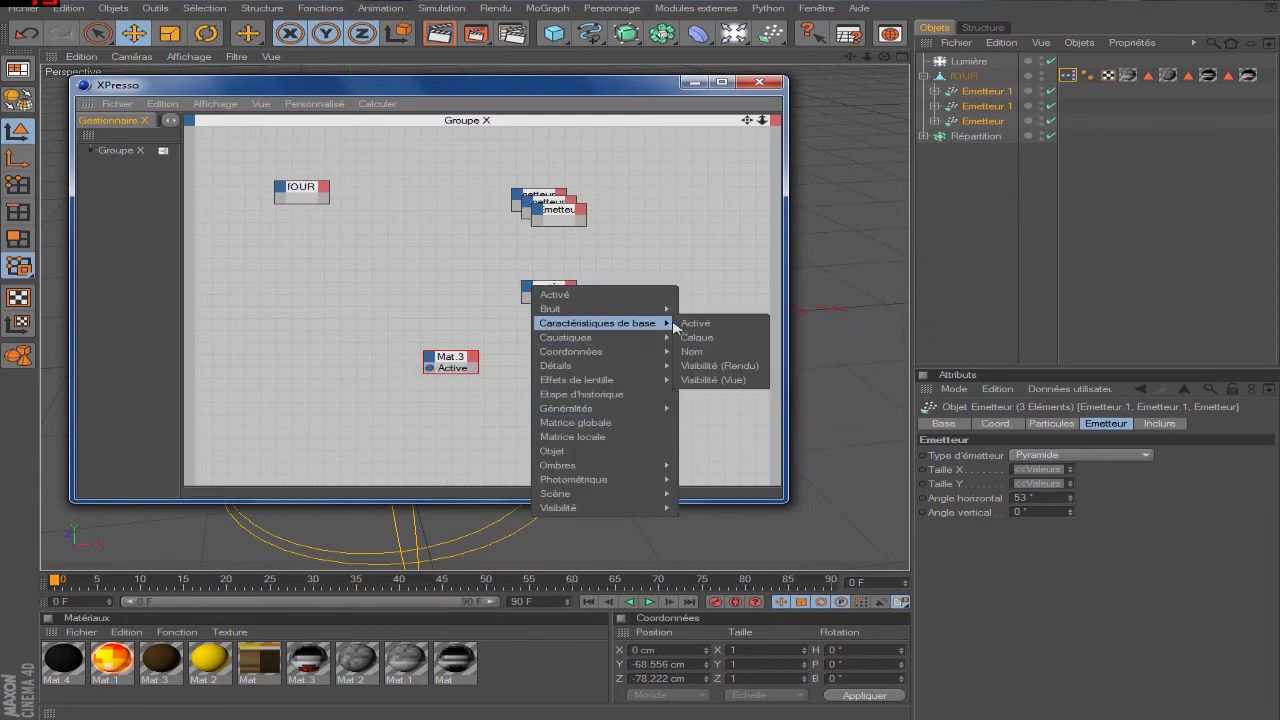
pyautogui.click(719, 366)
# - Expose the Visibilité port on all three emitter nodes, spacing the nodes apart
pyautogui.click(536, 206)
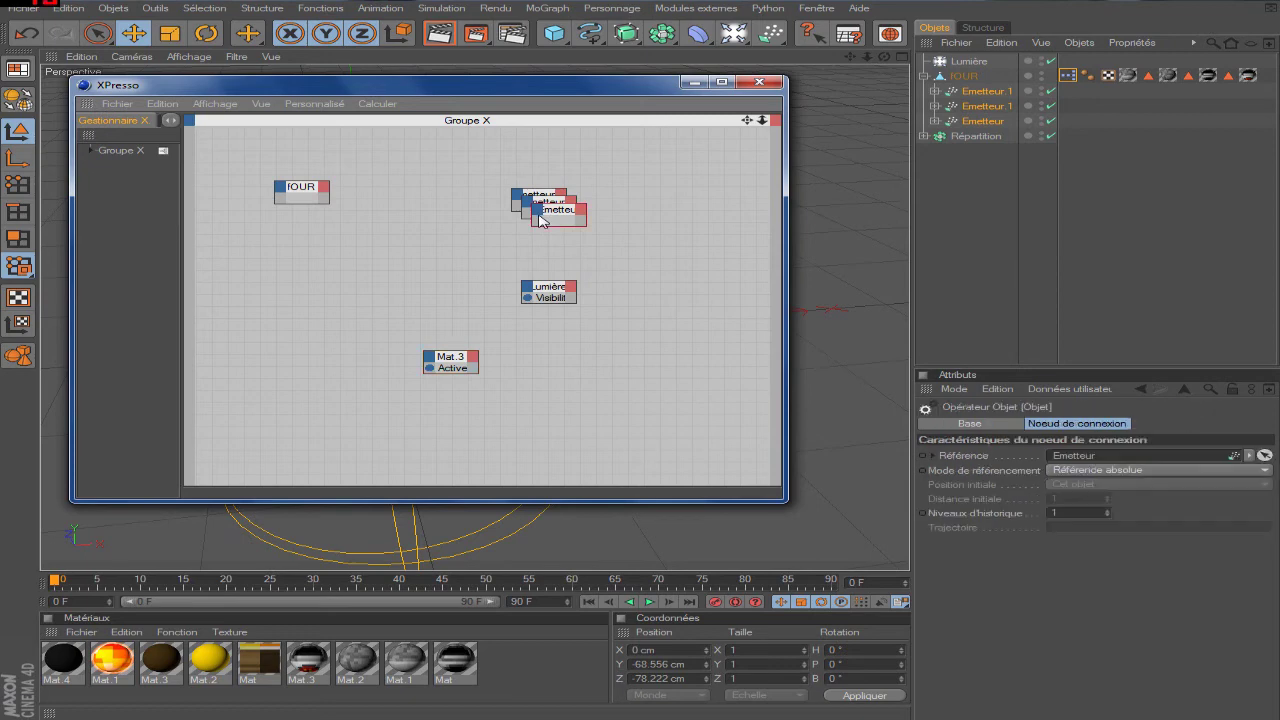
pyautogui.click(538, 210)
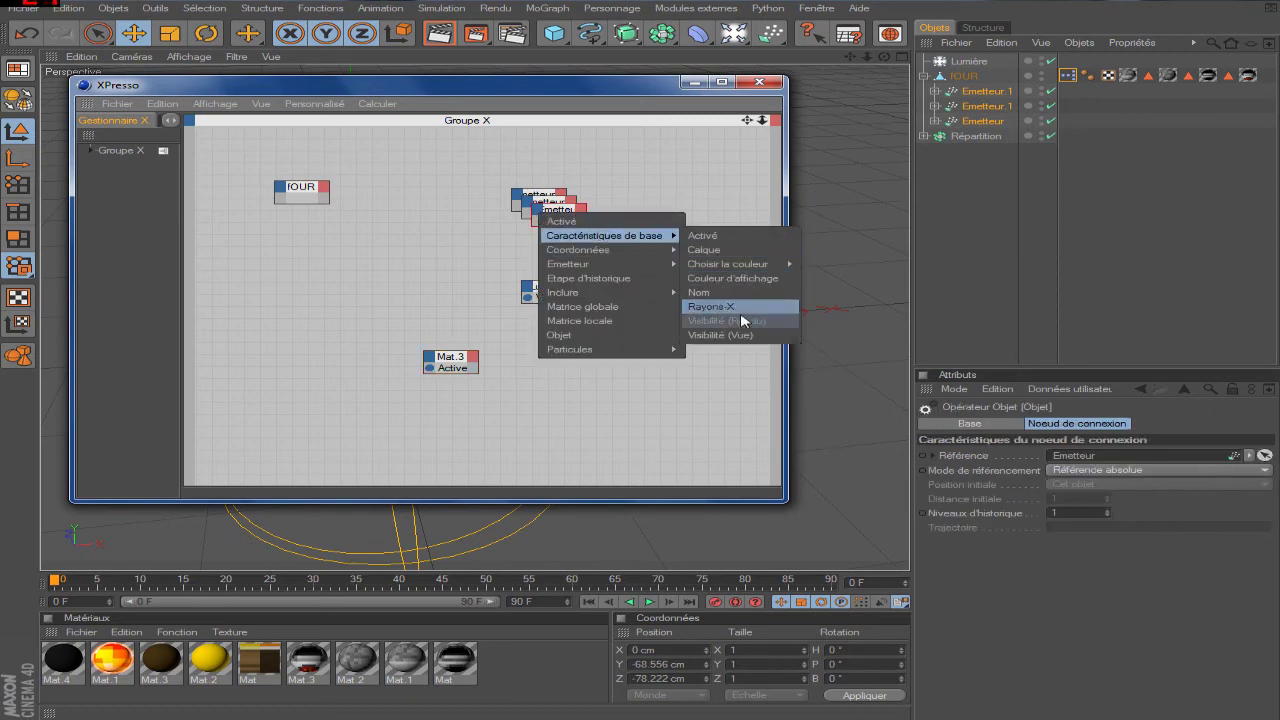
pyautogui.click(722, 320)
pyautogui.moveTo(563, 215); pyautogui.dragTo(552, 246)
pyautogui.click(527, 202)
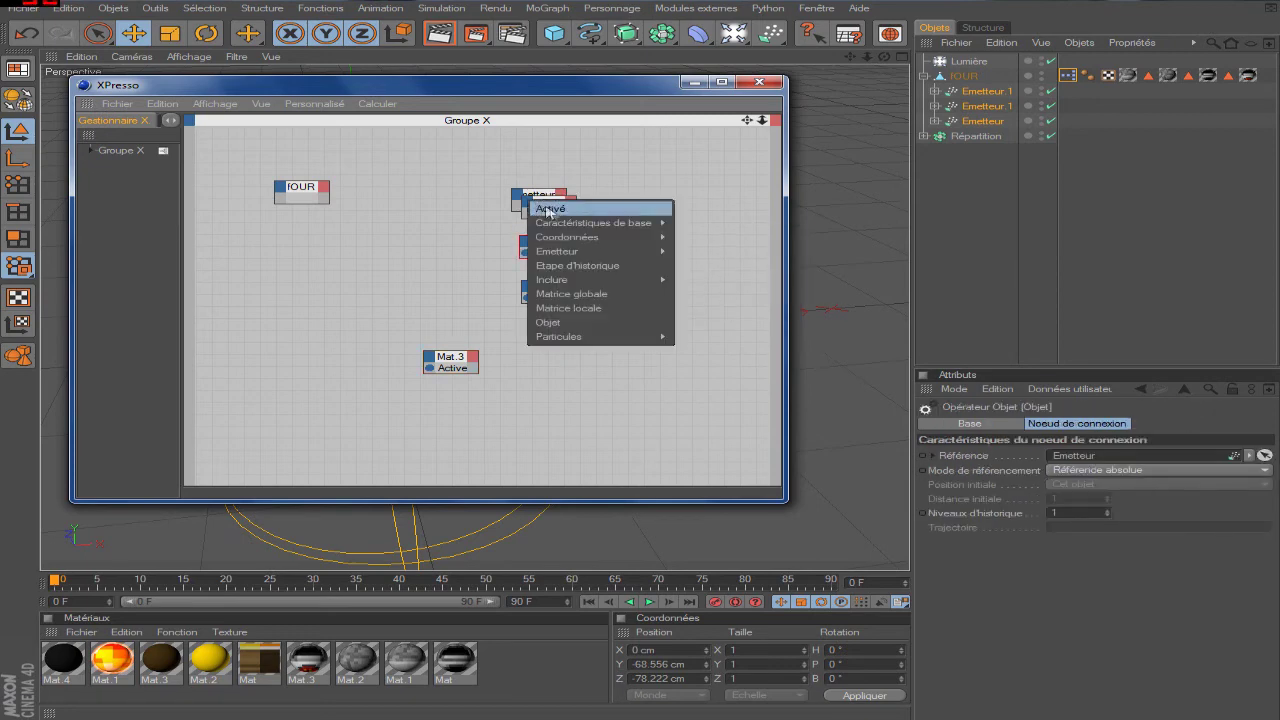
pyautogui.click(720, 308)
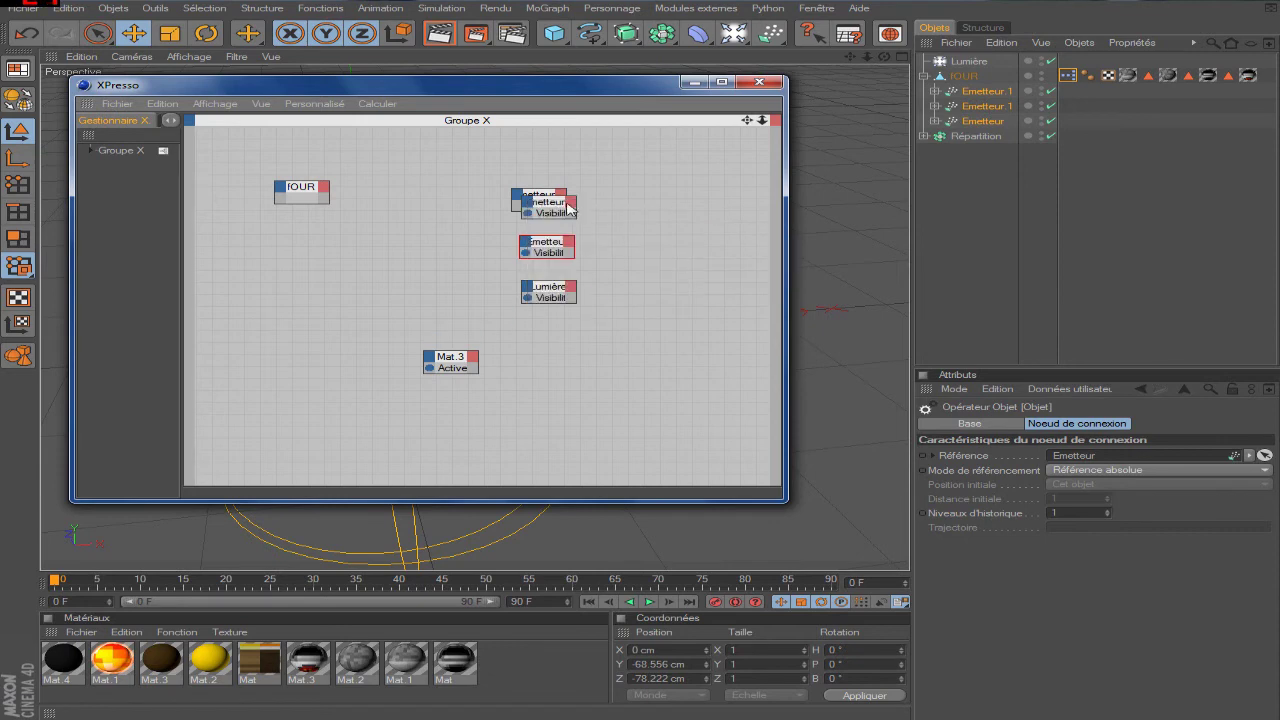
pyautogui.moveTo(550, 218); pyautogui.dragTo(549, 236)
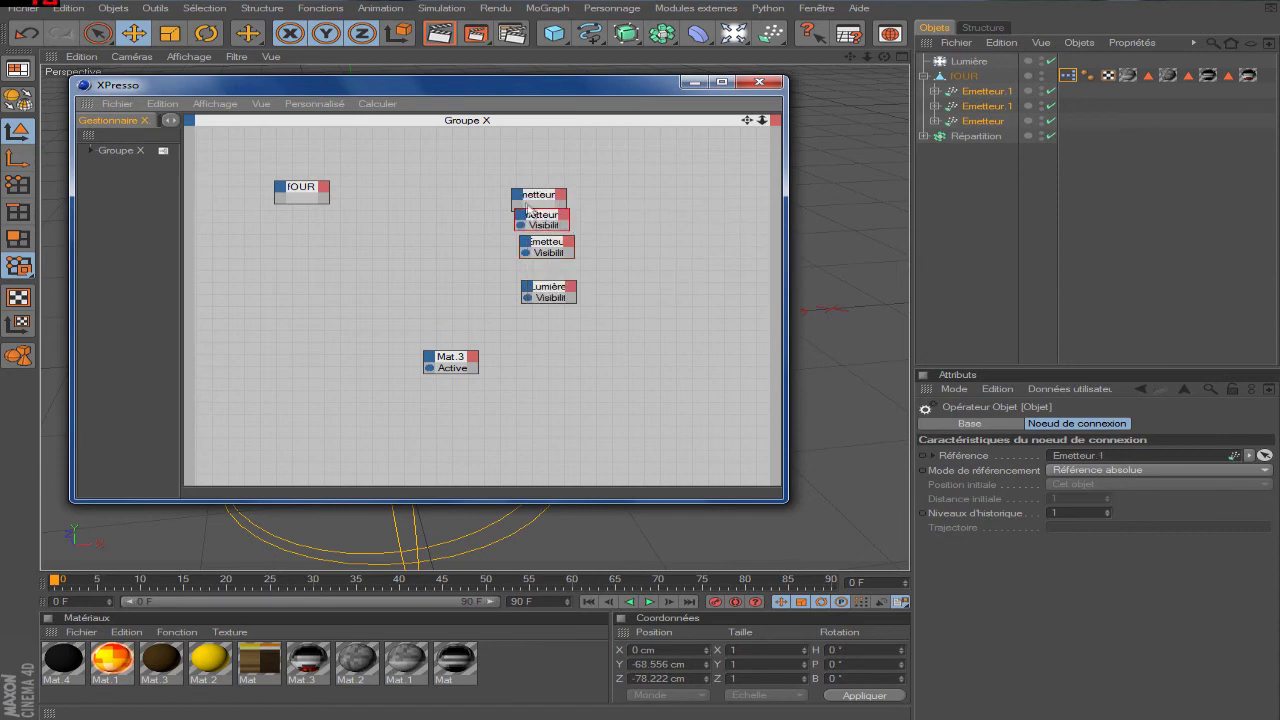
pyautogui.click(517, 194)
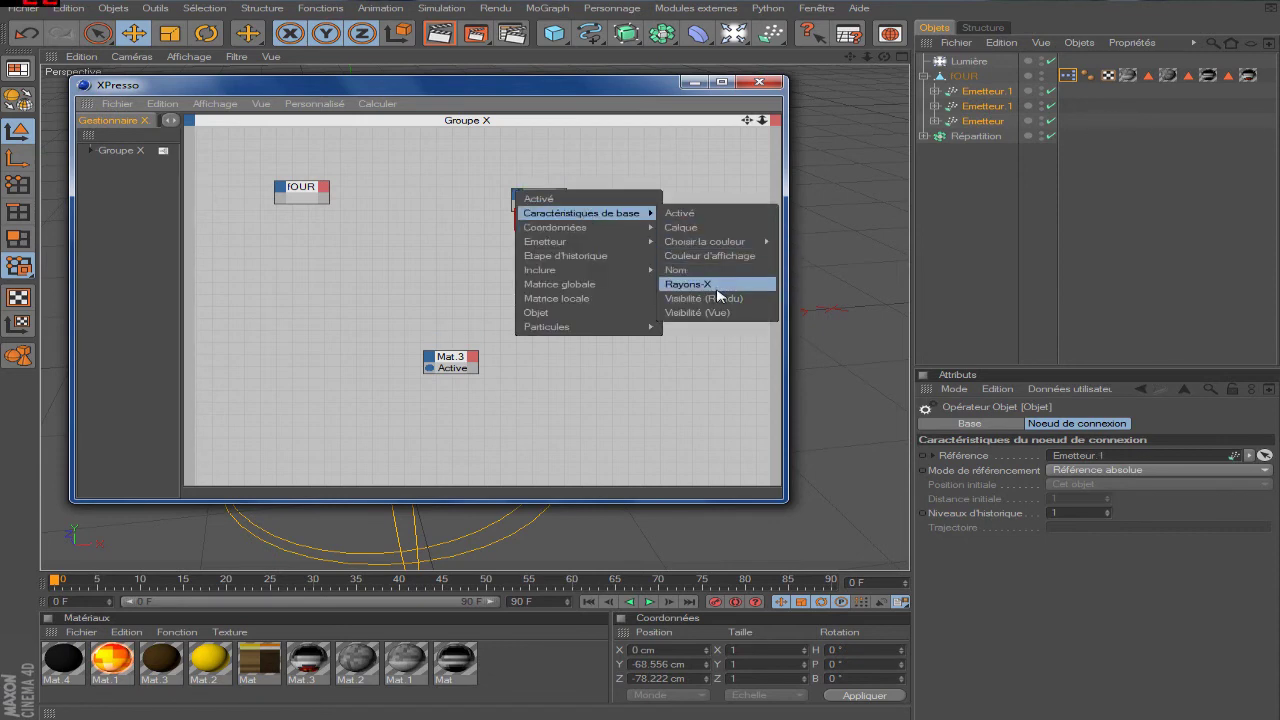
pyautogui.click(705, 298)
pyautogui.rightClick(334, 237)
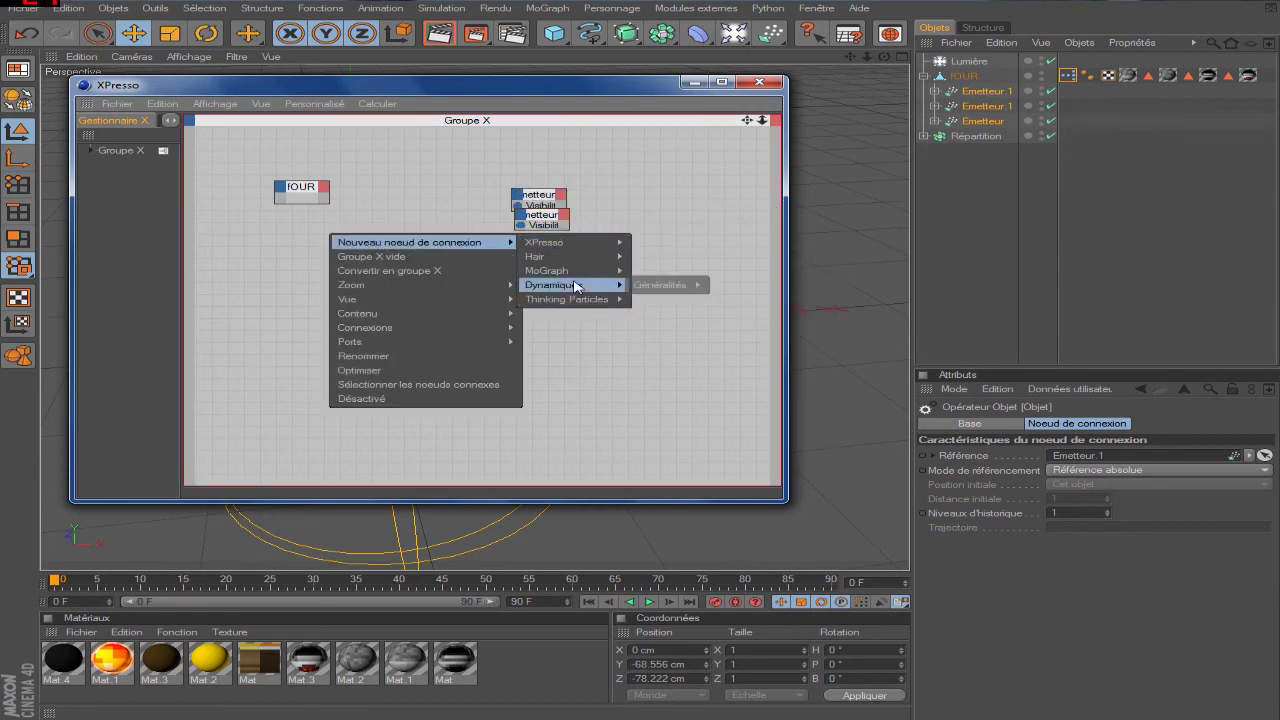
pyautogui.moveTo(666, 271)
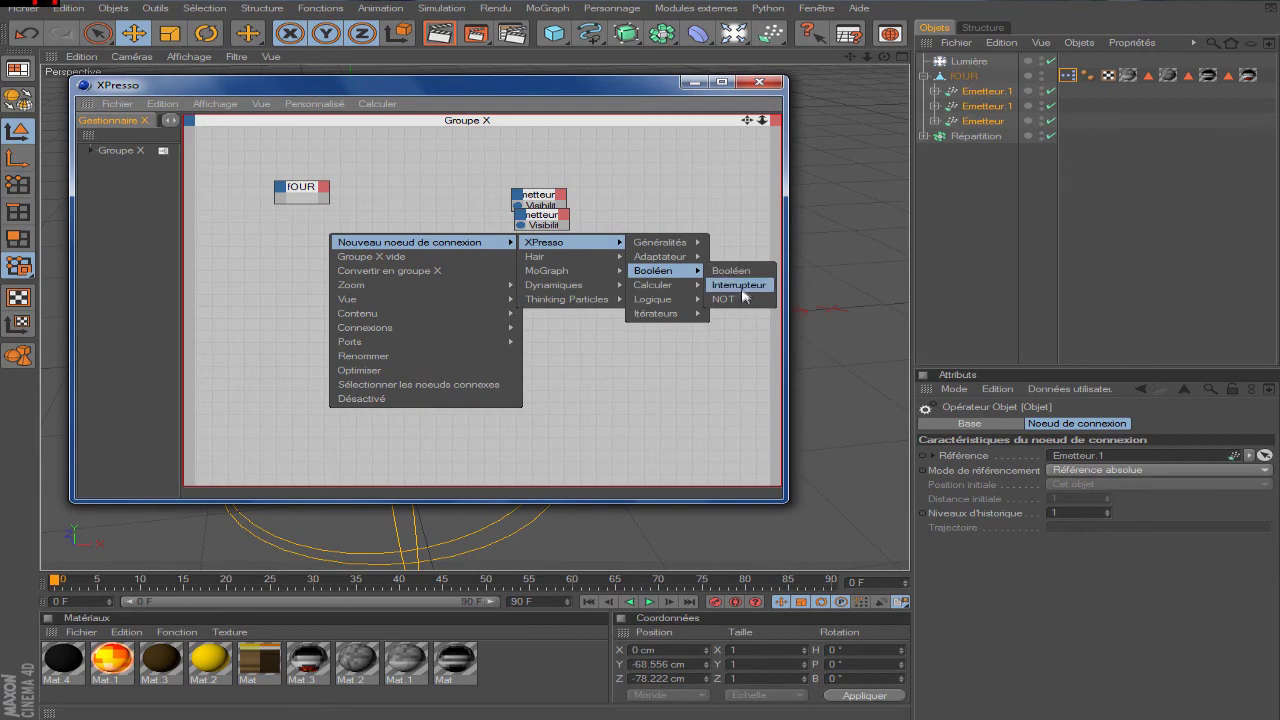
# - Add a Boolean NOT node and feed it fOUR's Activation output
pyautogui.click(722, 299)
pyautogui.moveTo(330, 232); pyautogui.dragTo(434, 207)
pyautogui.click(324, 189)
pyautogui.moveTo(346, 238)
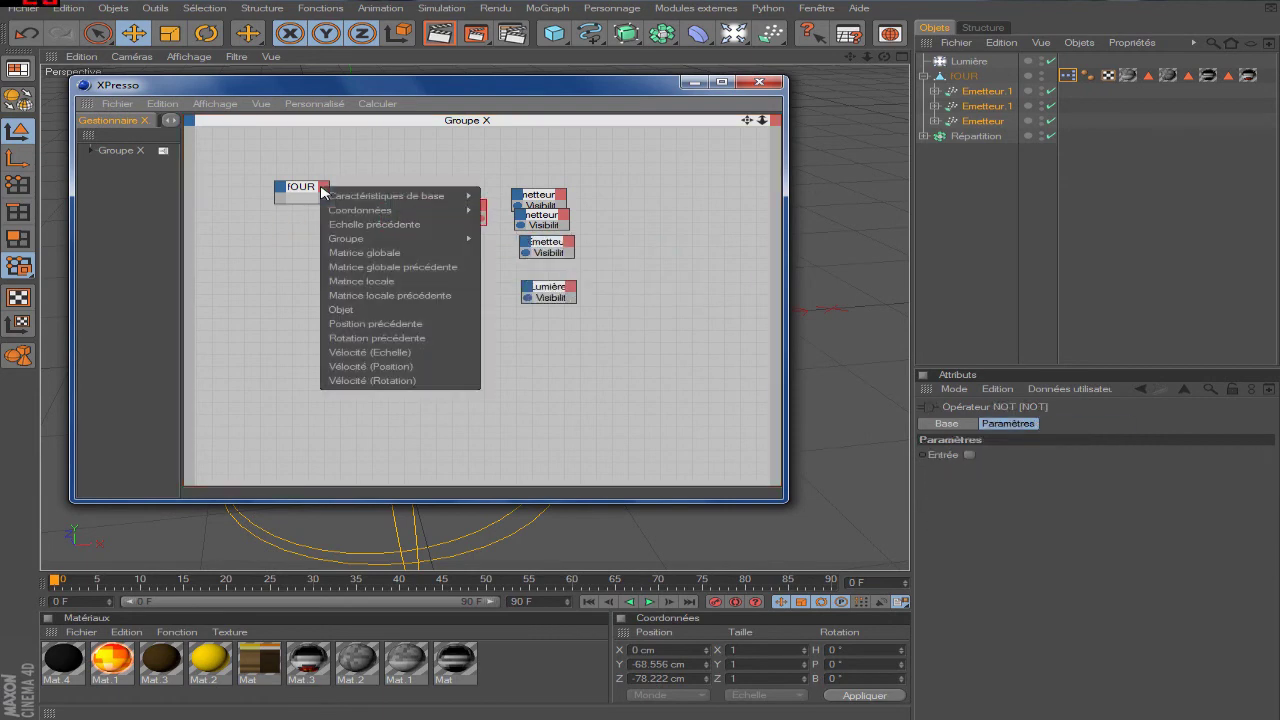
pyautogui.click(505, 239)
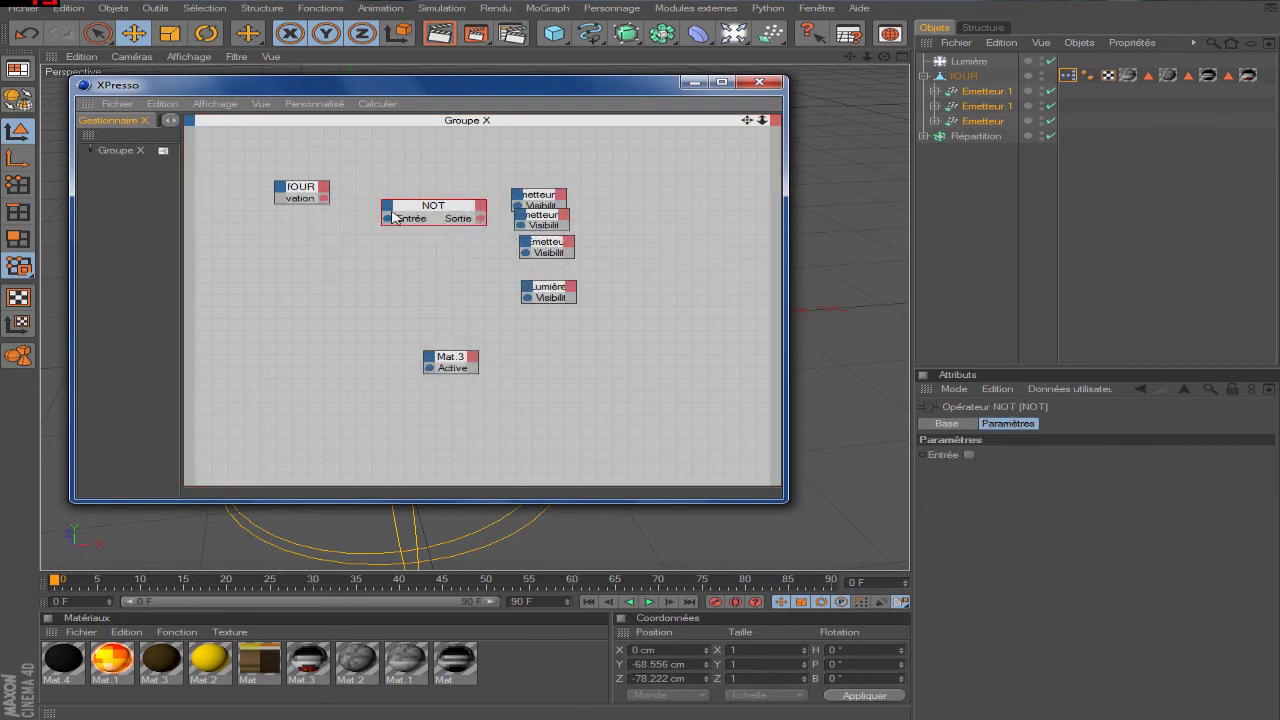
pyautogui.moveTo(388, 230); pyautogui.dragTo(416, 226)
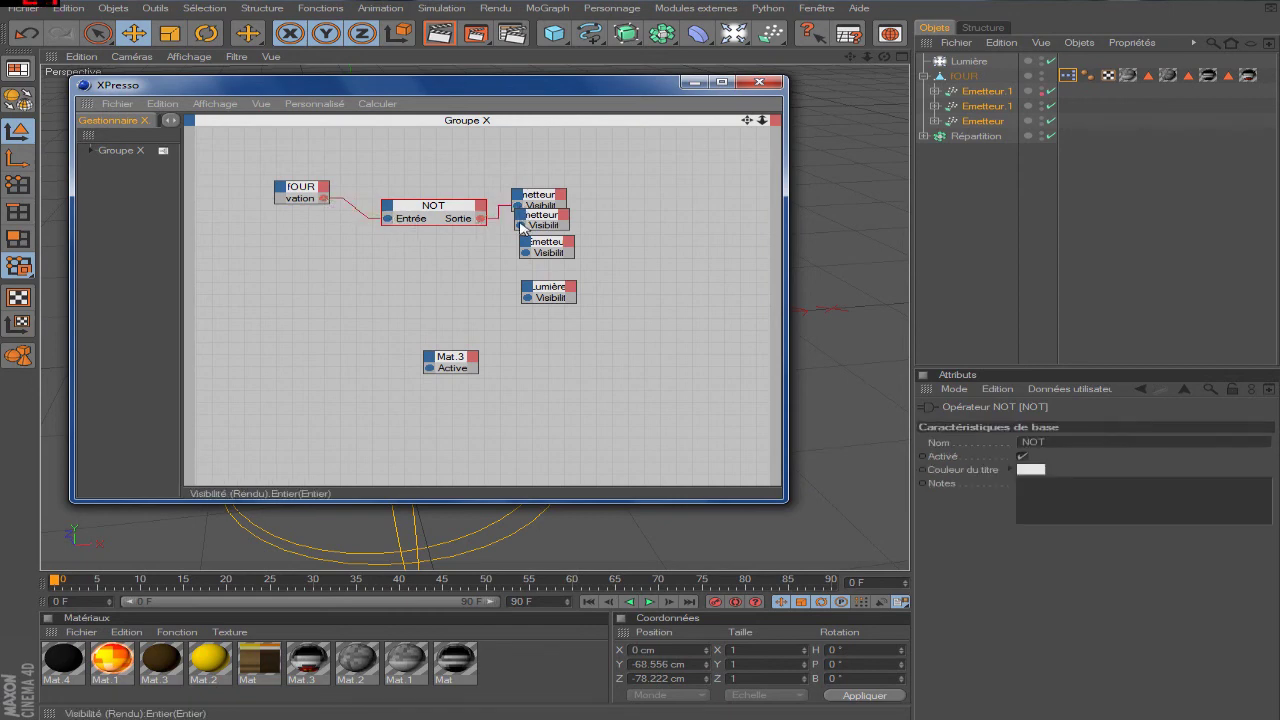
# - Wire the NOT output to the emitters' Visibilité and Mat.3's Active ports
pyautogui.moveTo(529, 257); pyautogui.dragTo(447, 275)
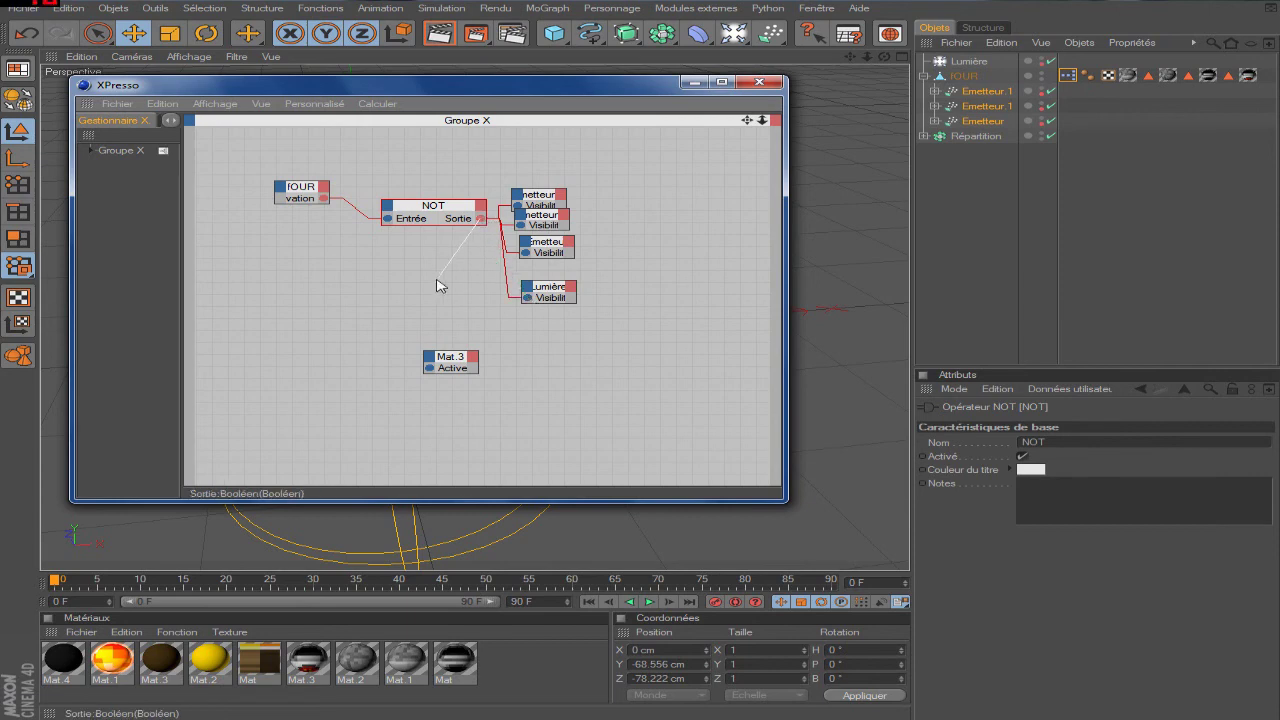
pyautogui.moveTo(431, 372); pyautogui.dragTo(430, 368)
pyautogui.click(630, 142)
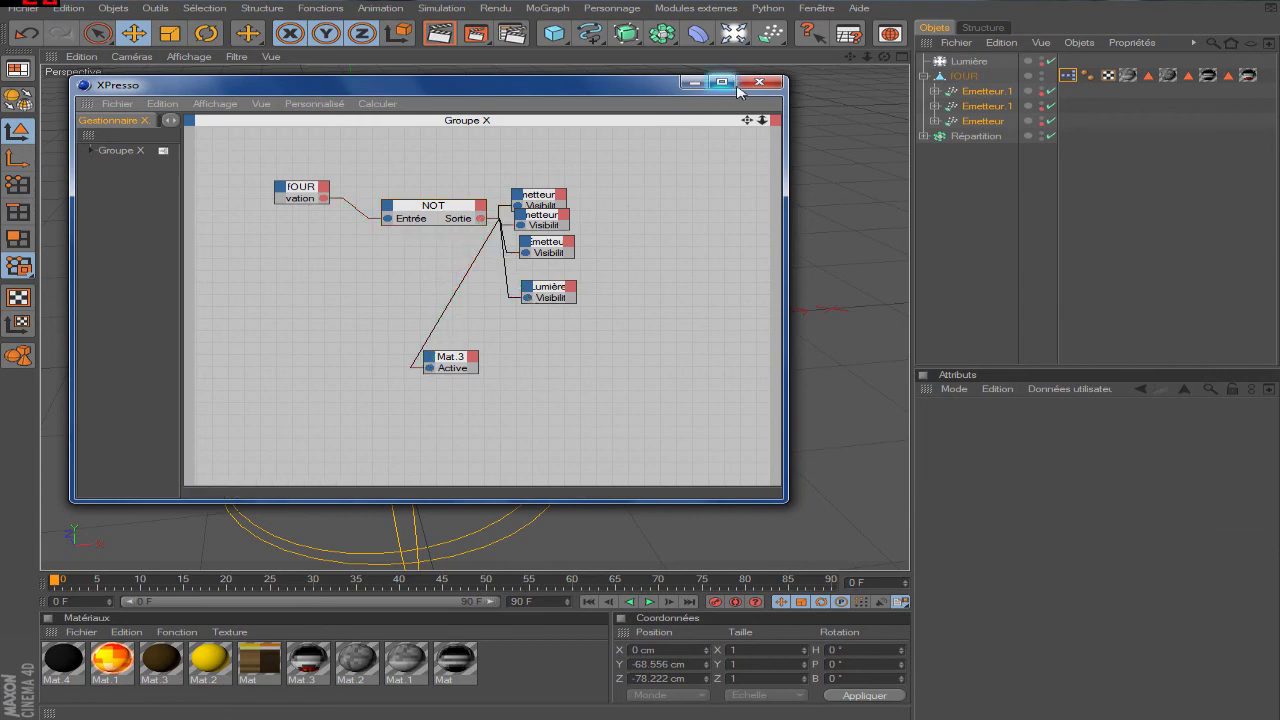
pyautogui.click(759, 81)
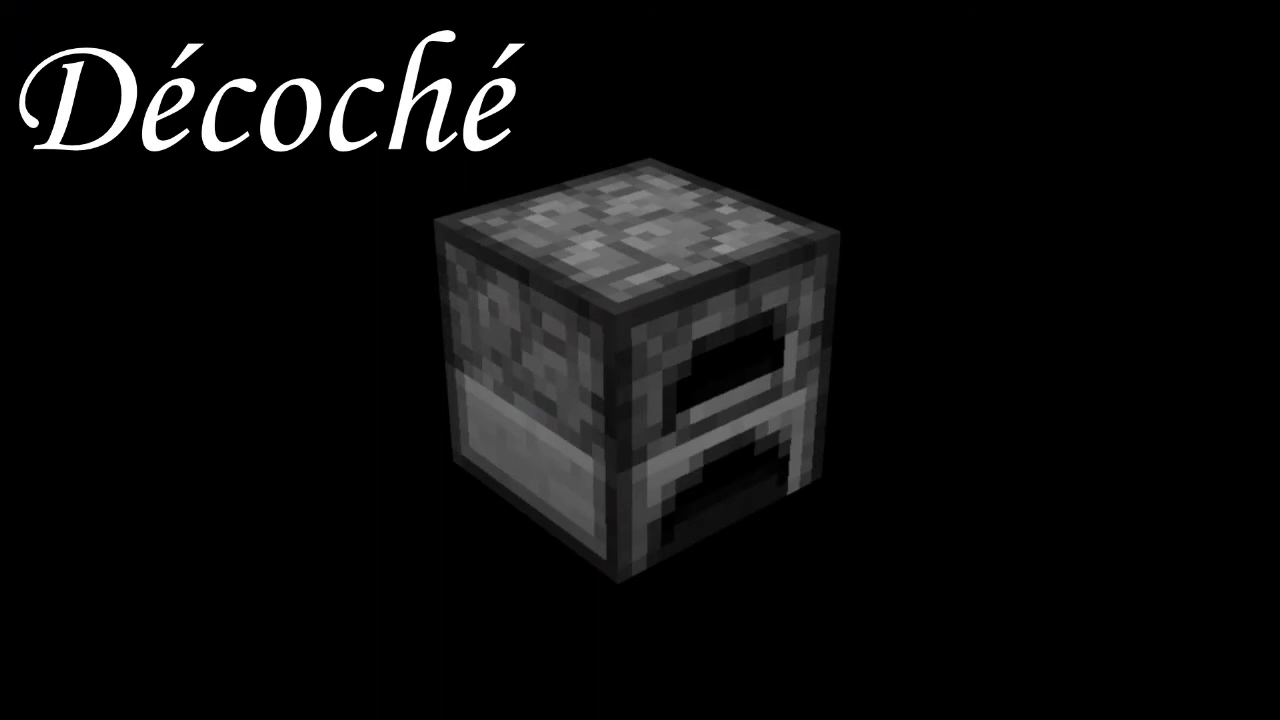